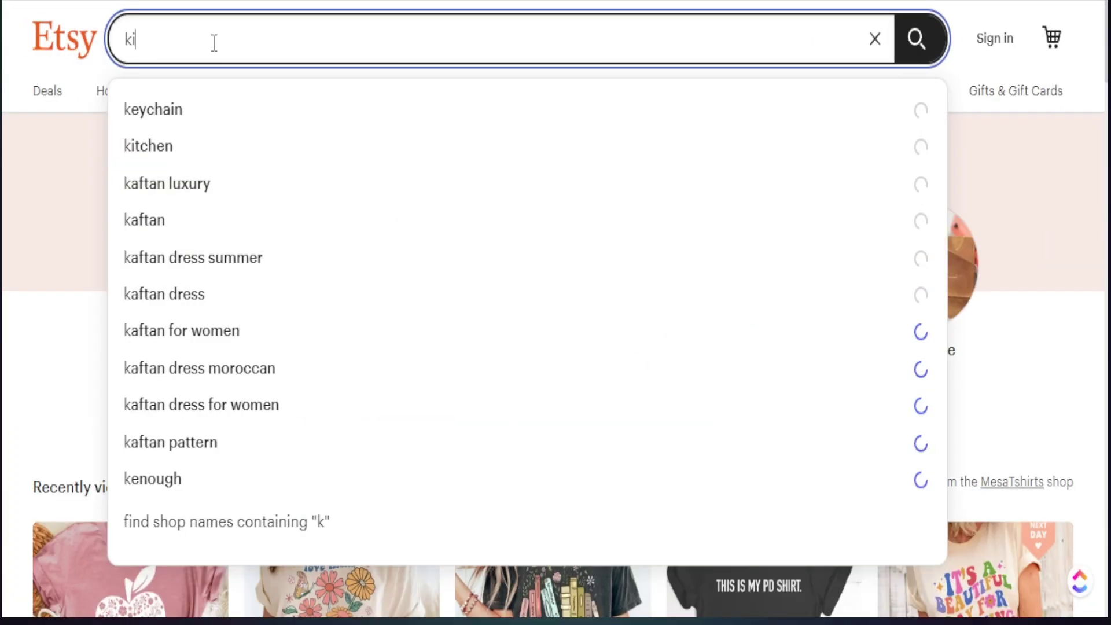
- Open the full list of 500 related keywords for 'teacher shirts' (26616) from Etsy's search suggestions
{"action": "type", "text": "ind"}
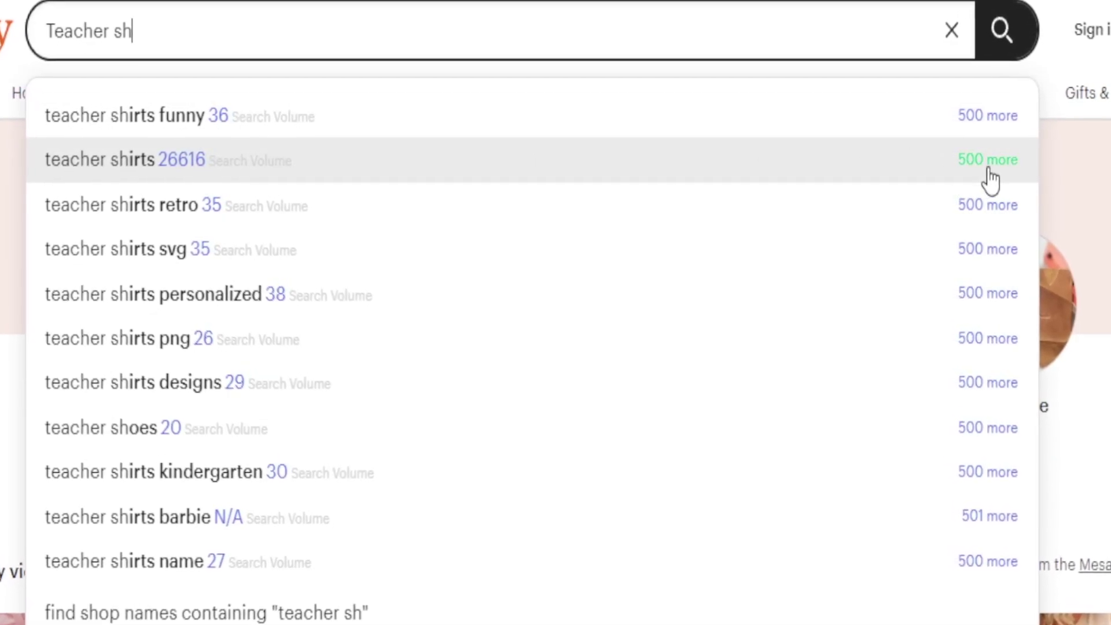
{"action": "left_click", "coordinate": [996, 166]}
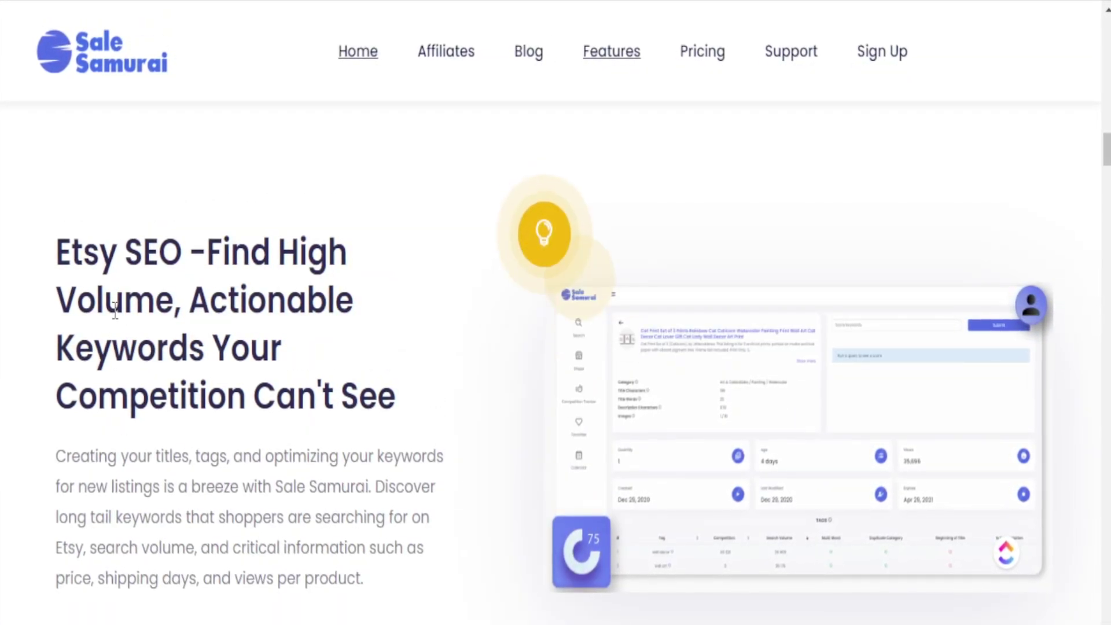
- Scroll through the Sale Samurai features section and back to the homepage headline
{"action": "scroll", "coordinate": [116, 310], "scroll_direction": "down", "scroll_amount": 4}
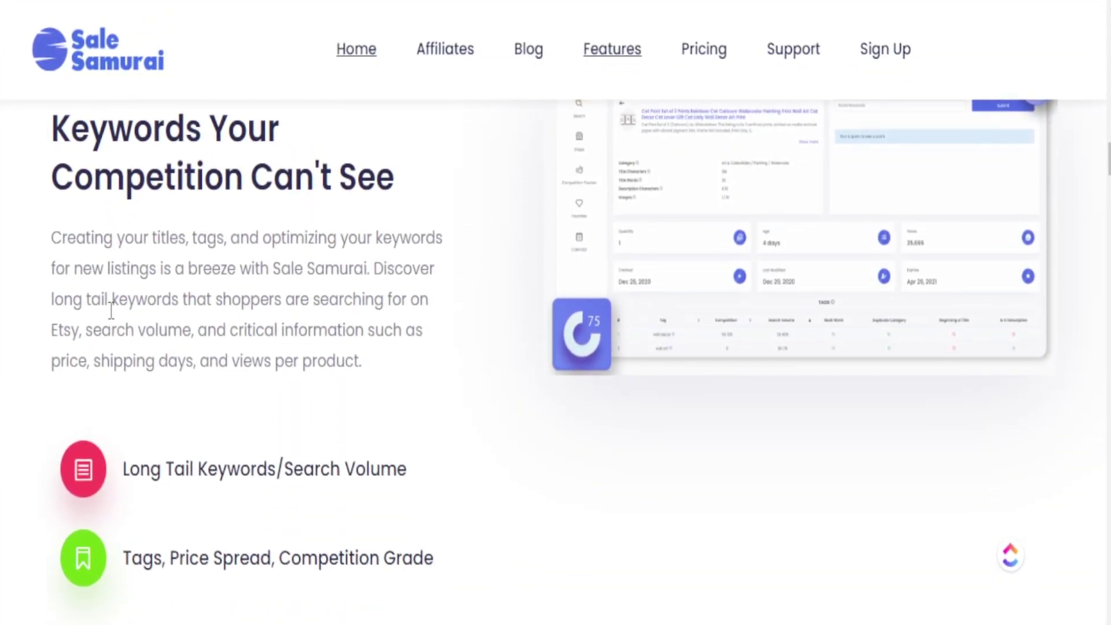
{"action": "scroll", "coordinate": [108, 311], "scroll_direction": "down", "scroll_amount": 4}
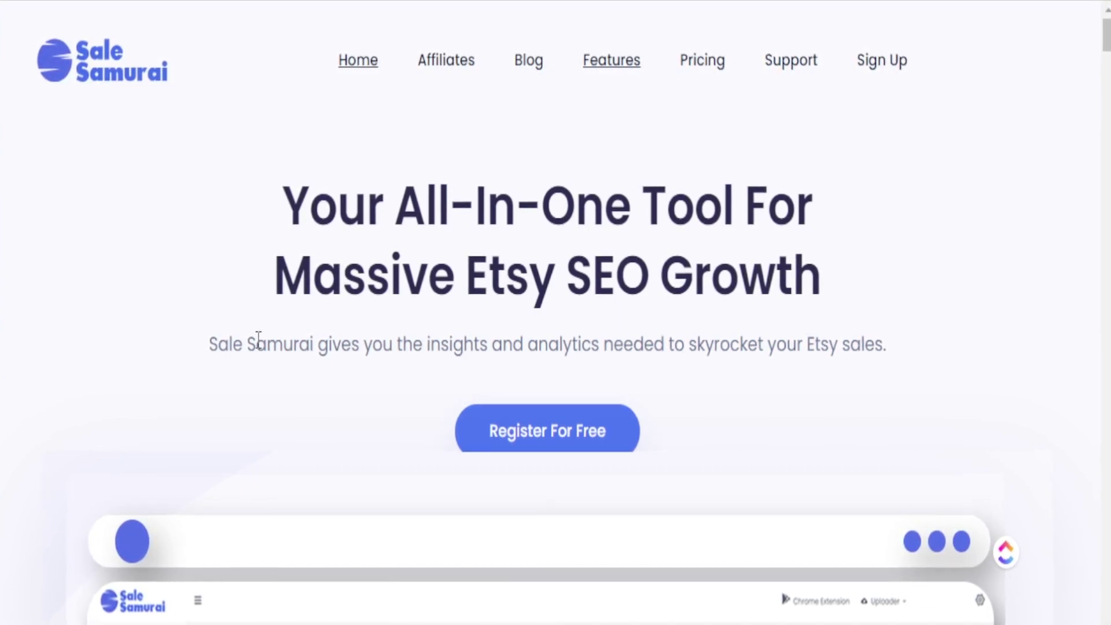
- Scroll past the dashboard preview, Discover/Analyze/Implement cards and 'Trusted by' banner to the Etsy SEO keyword section
{"action": "scroll", "coordinate": [179, 336], "scroll_direction": "down", "scroll_amount": 8}
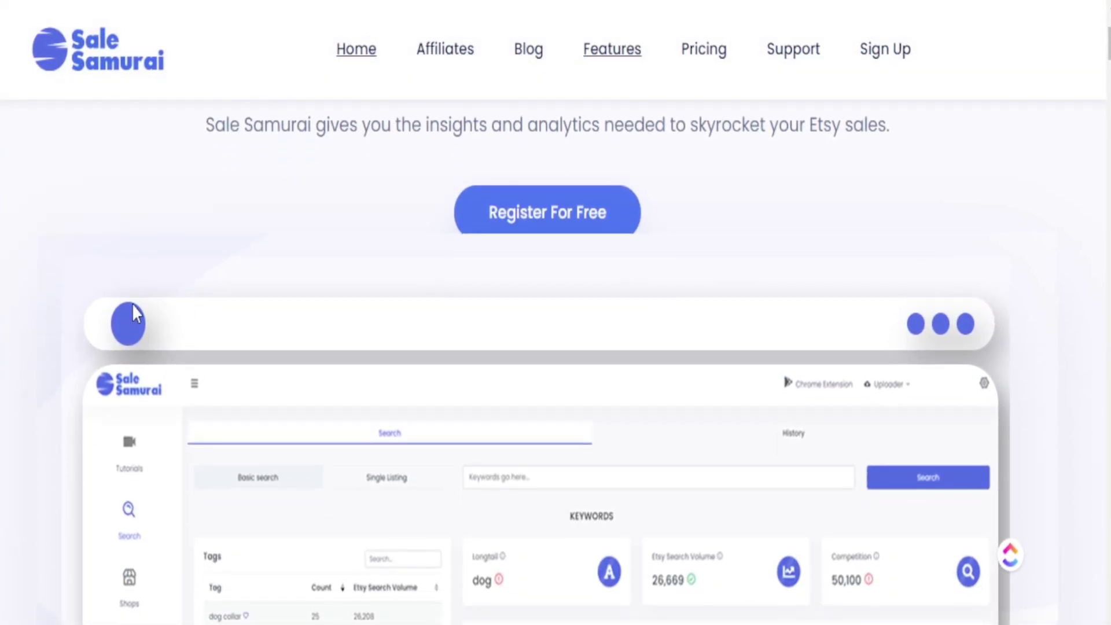
{"action": "scroll", "coordinate": [105, 311], "scroll_direction": "down", "scroll_amount": 4}
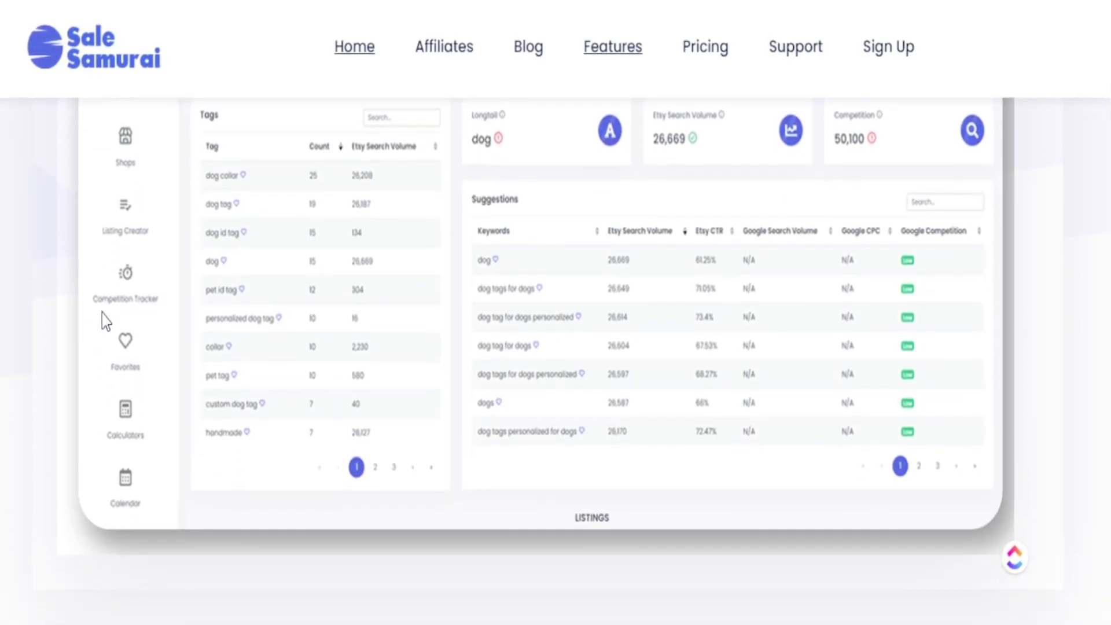
{"action": "scroll", "coordinate": [98, 318], "scroll_direction": "down", "scroll_amount": 5}
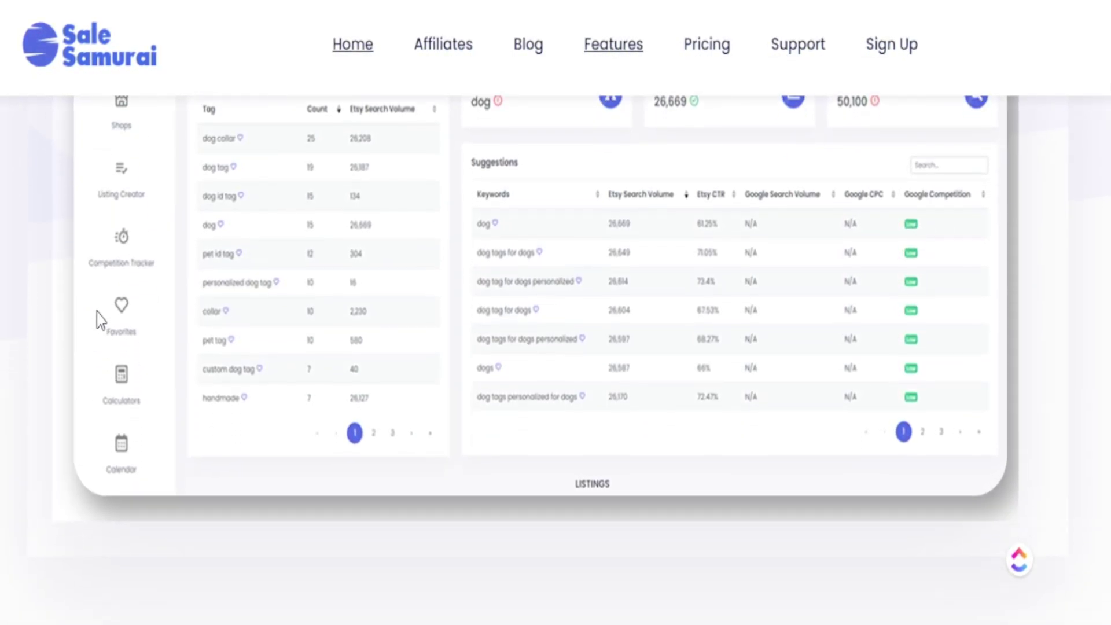
{"action": "scroll", "coordinate": [98, 323], "scroll_direction": "down", "scroll_amount": 6}
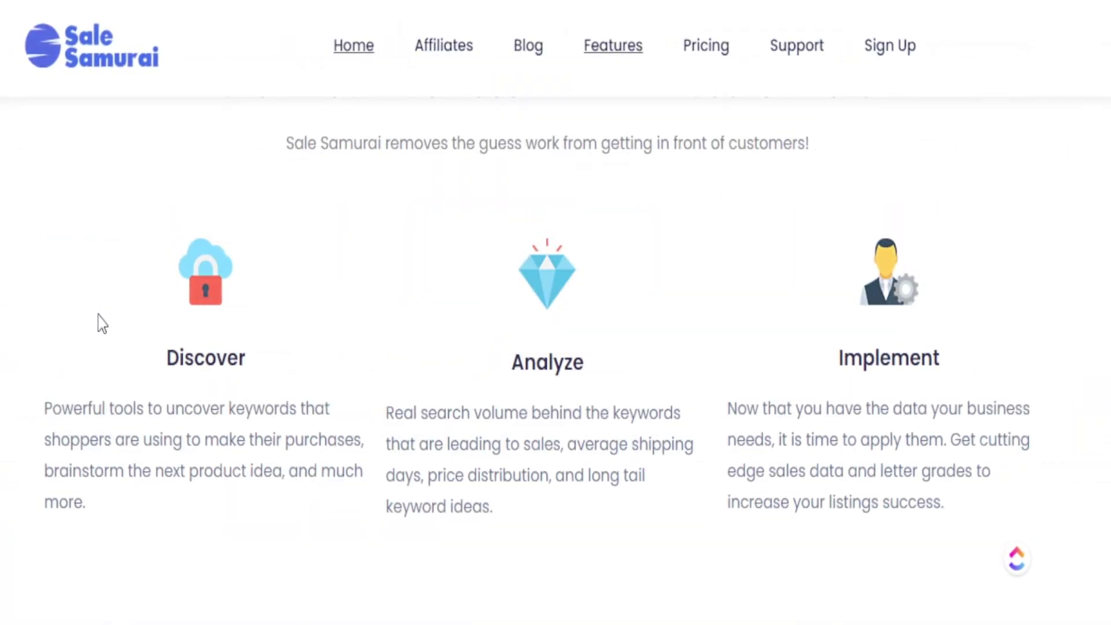
{"action": "scroll", "coordinate": [103, 324], "scroll_direction": "down", "scroll_amount": 3}
{"action": "scroll", "coordinate": [99, 319], "scroll_direction": "down", "scroll_amount": 3}
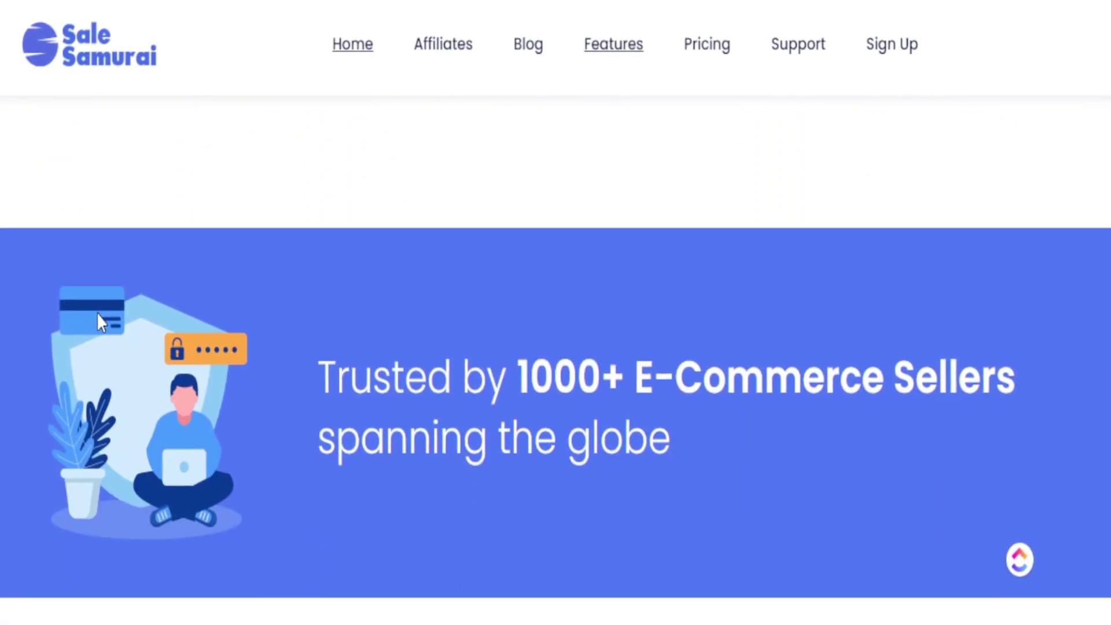
{"action": "scroll", "coordinate": [99, 322], "scroll_direction": "down", "scroll_amount": 3}
{"action": "scroll", "coordinate": [96, 313], "scroll_direction": "down", "scroll_amount": 5}
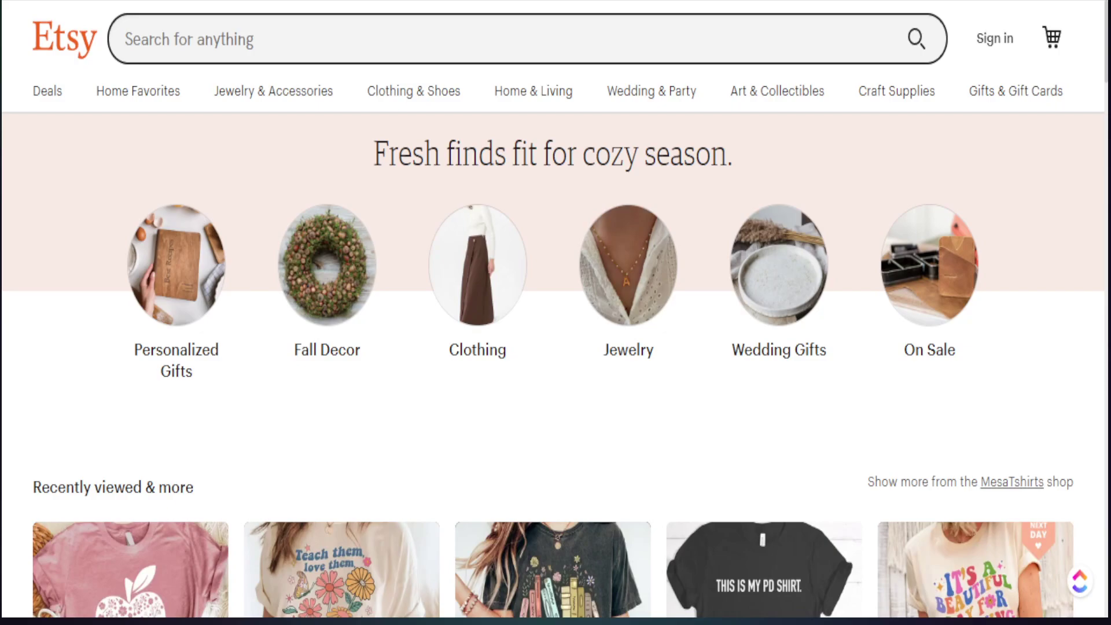
{"action": "left_click", "coordinate": [183, 42]}
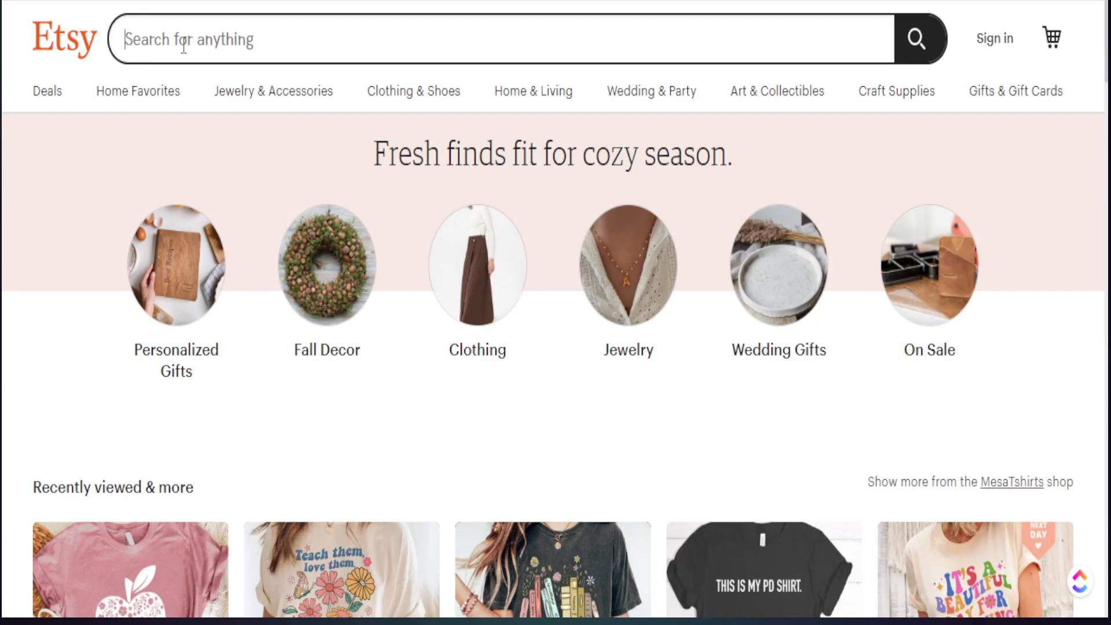
- Search Etsy for 'teacher shirt' to show suggestions like 'teacher shirts' at 26616 volume
{"action": "left_click", "coordinate": [183, 46]}
{"action": "type", "text": "Teacher sh"}
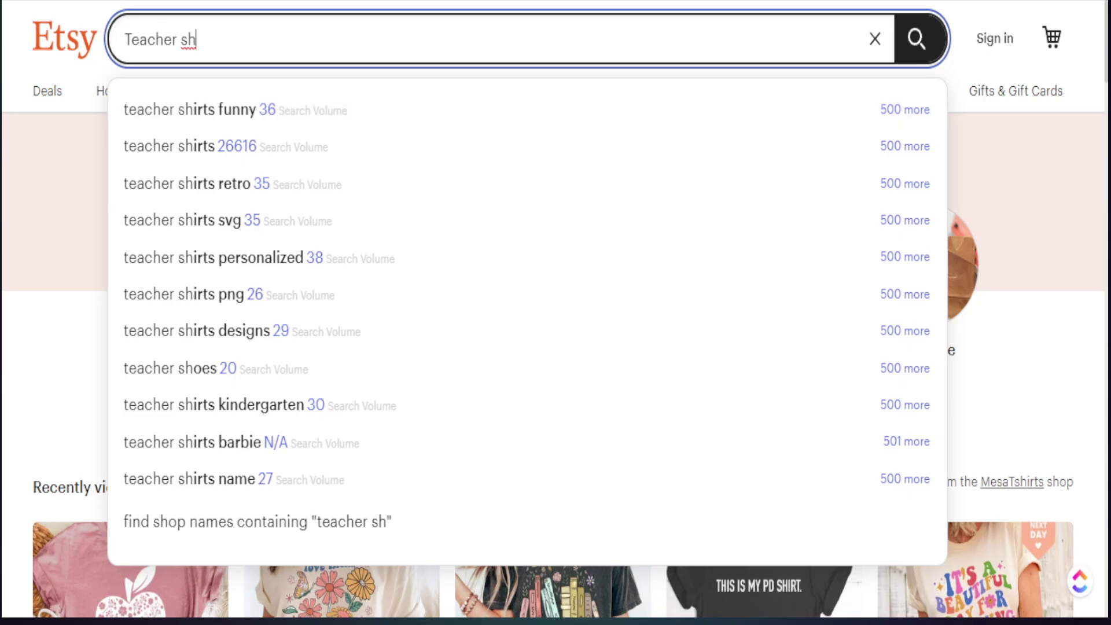
{"action": "left_click", "coordinate": [197, 39]}
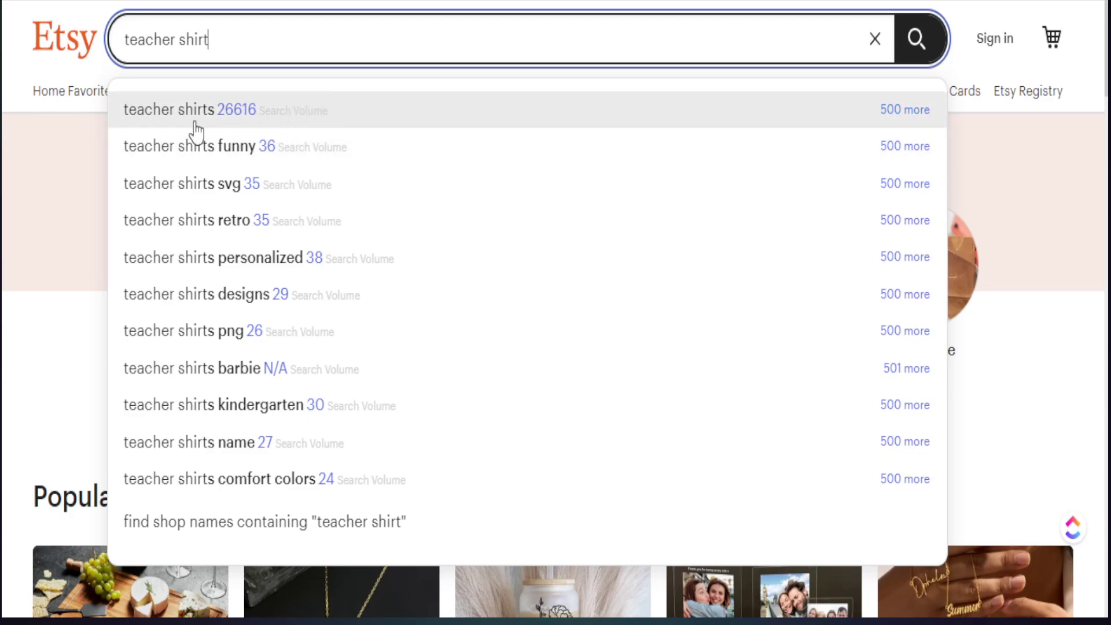
- Open the 500 'teacher shirts' keyword suggestions and scroll through the table and back to the top
{"action": "left_click", "coordinate": [895, 112]}
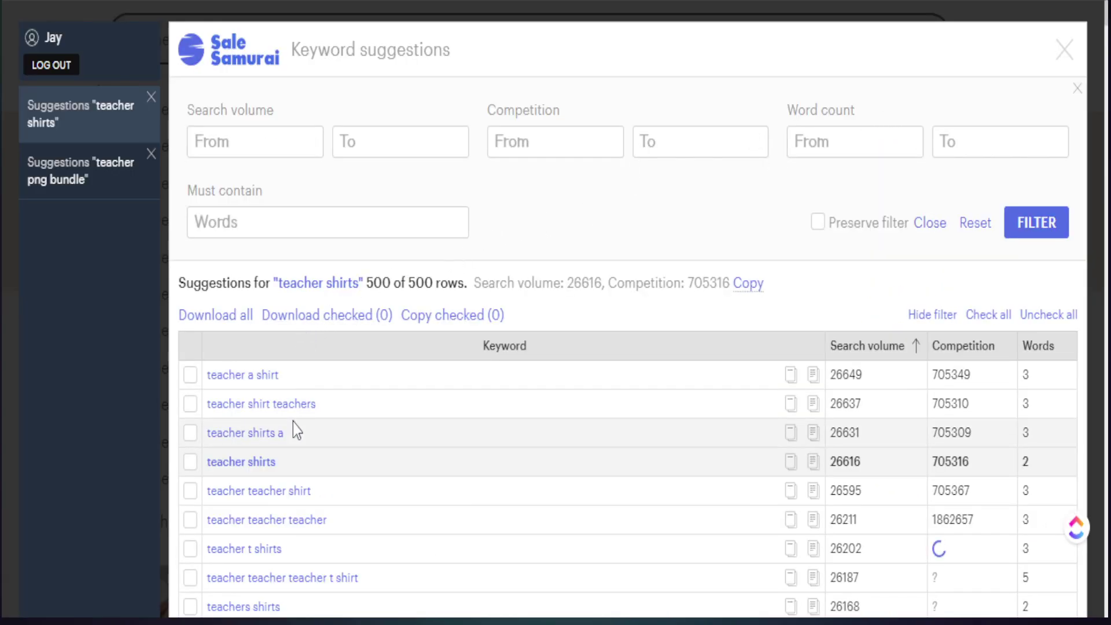
{"action": "scroll", "coordinate": [255, 397], "scroll_direction": "down", "scroll_amount": 8}
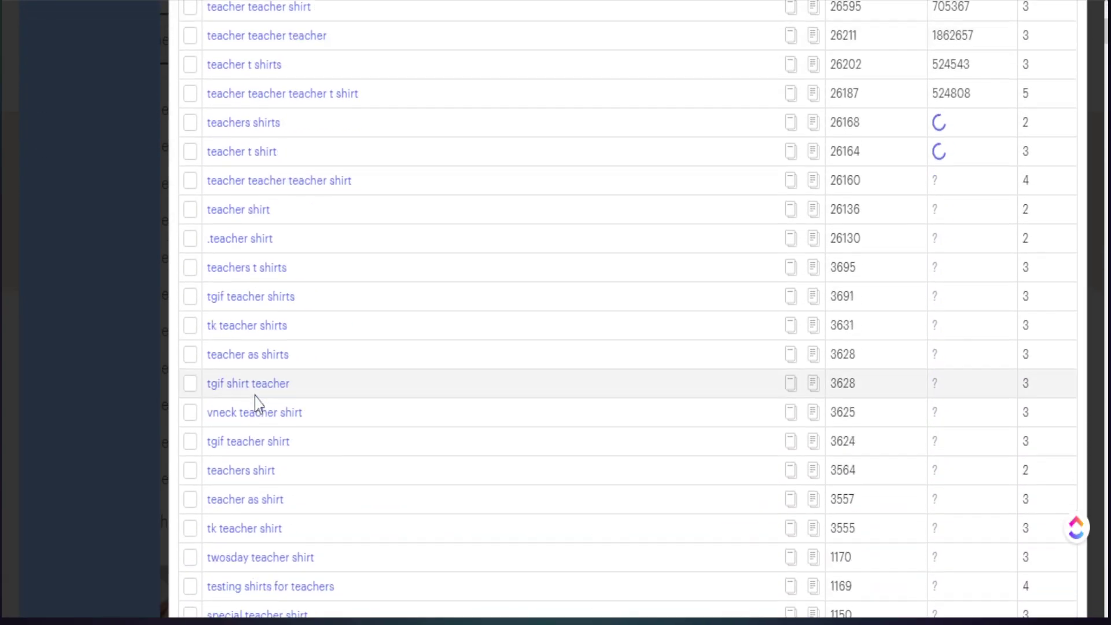
{"action": "scroll", "coordinate": [255, 397], "scroll_direction": "down", "scroll_amount": 10}
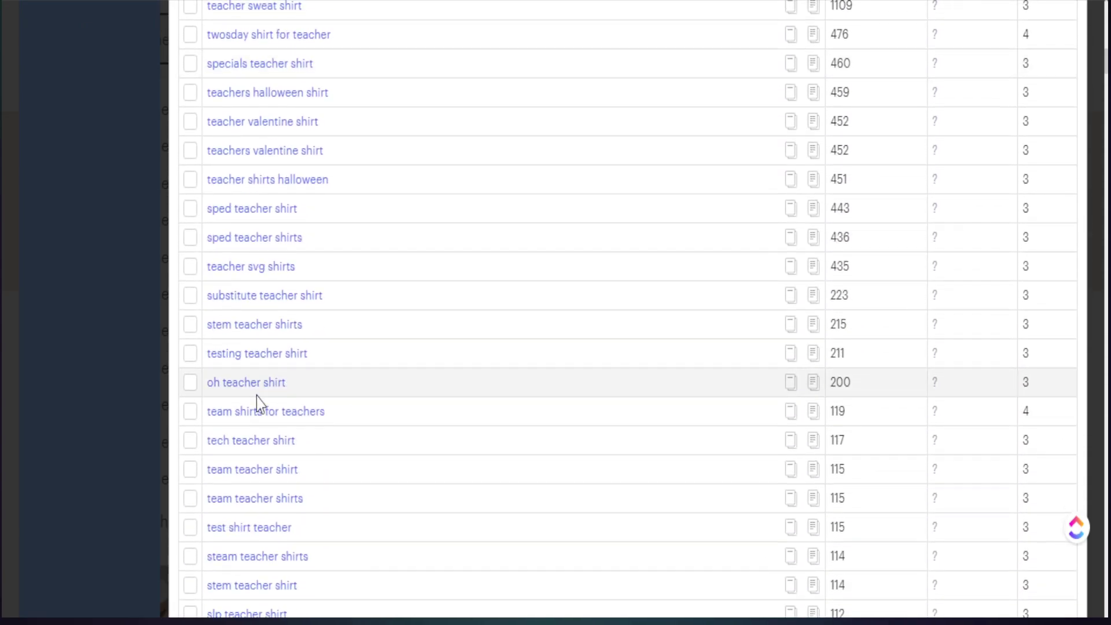
{"action": "scroll", "coordinate": [256, 397], "scroll_direction": "down", "scroll_amount": 8}
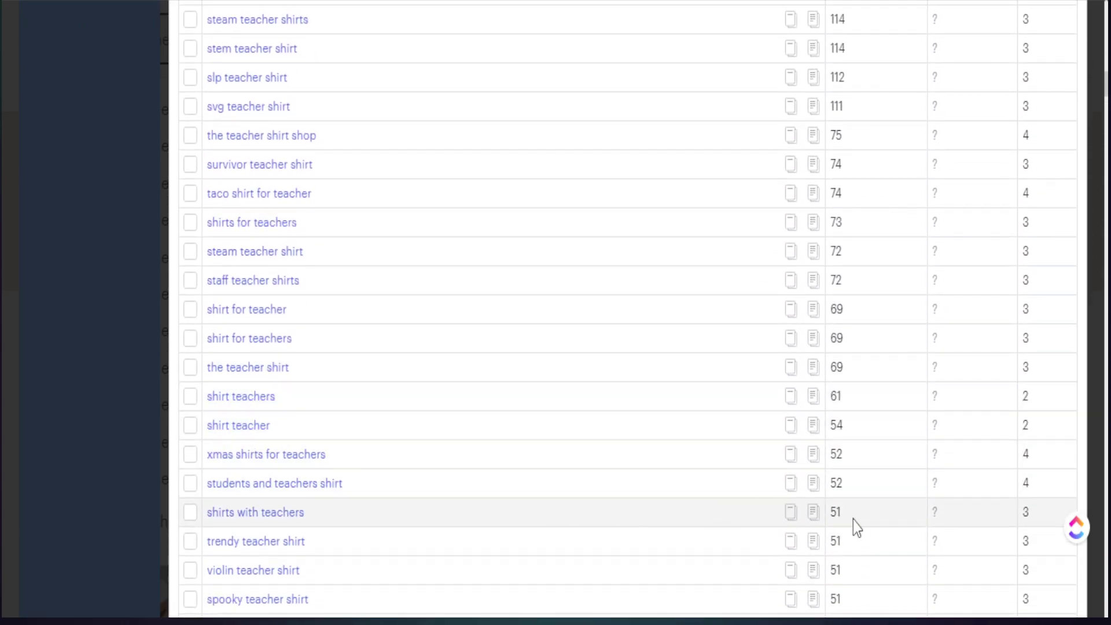
{"action": "scroll", "coordinate": [854, 521], "scroll_direction": "up", "scroll_amount": 20}
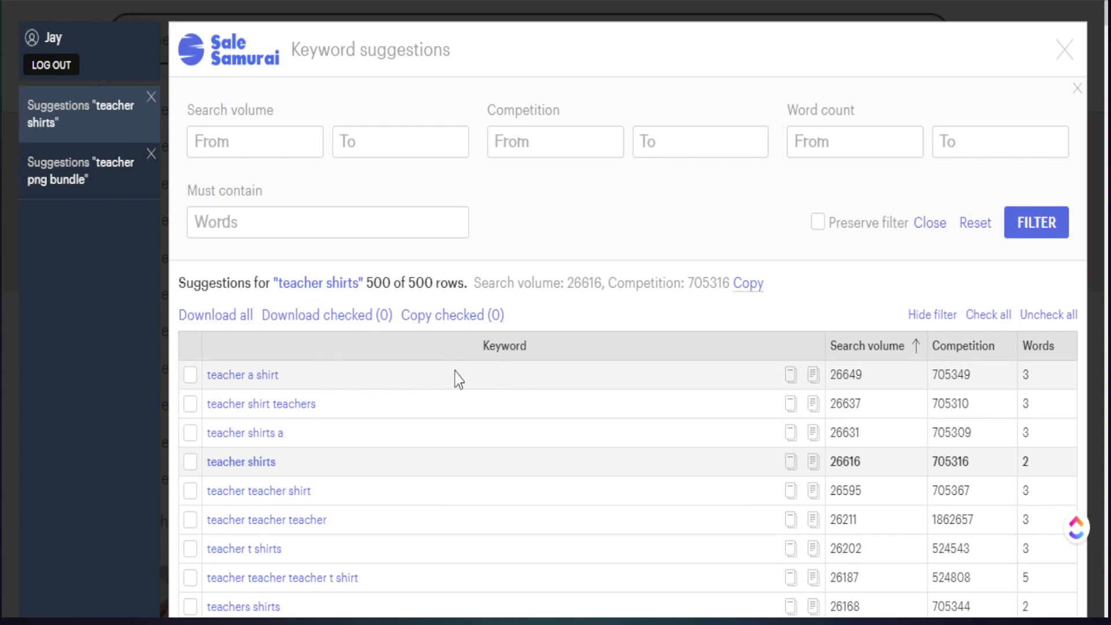
{"action": "scroll", "coordinate": [307, 515], "scroll_direction": "down", "scroll_amount": 1}
{"action": "scroll", "coordinate": [302, 528], "scroll_direction": "down", "scroll_amount": 15}
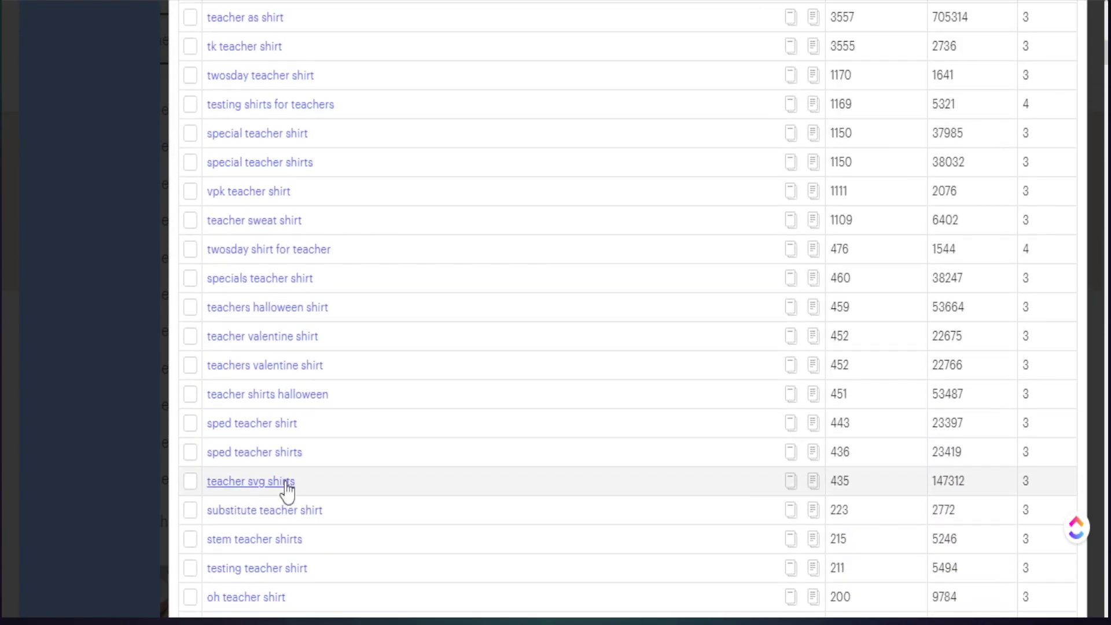
{"action": "scroll", "coordinate": [287, 489], "scroll_direction": "up", "scroll_amount": 15}
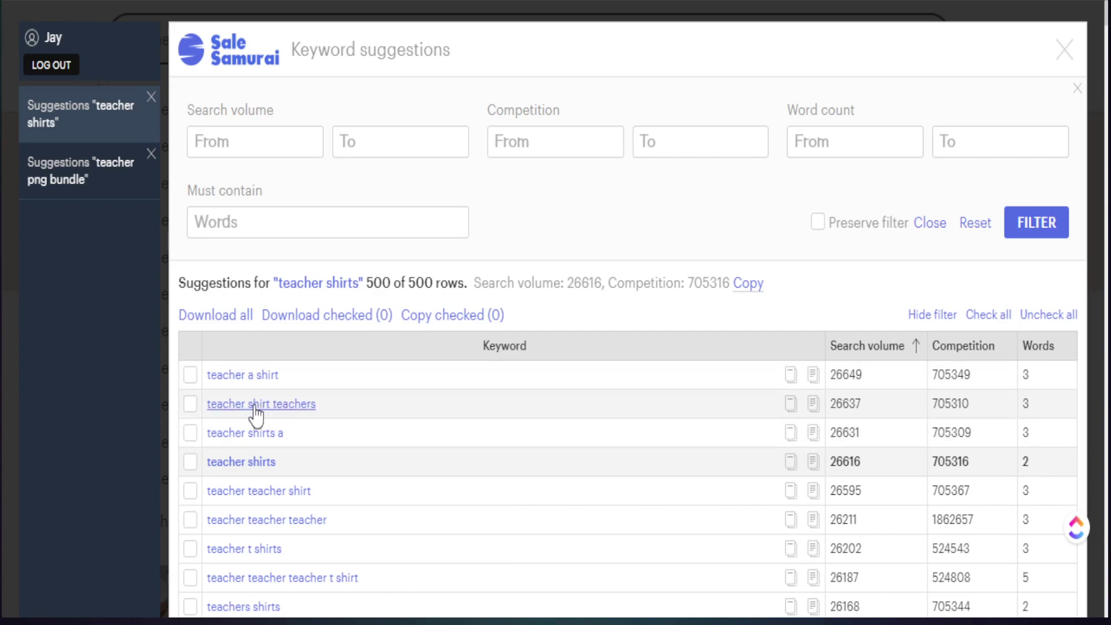
- Browse the 500 'teacher shirts' keywords sorted by search volume, returning to the table's top
{"action": "scroll", "coordinate": [250, 419], "scroll_direction": "down", "scroll_amount": 4}
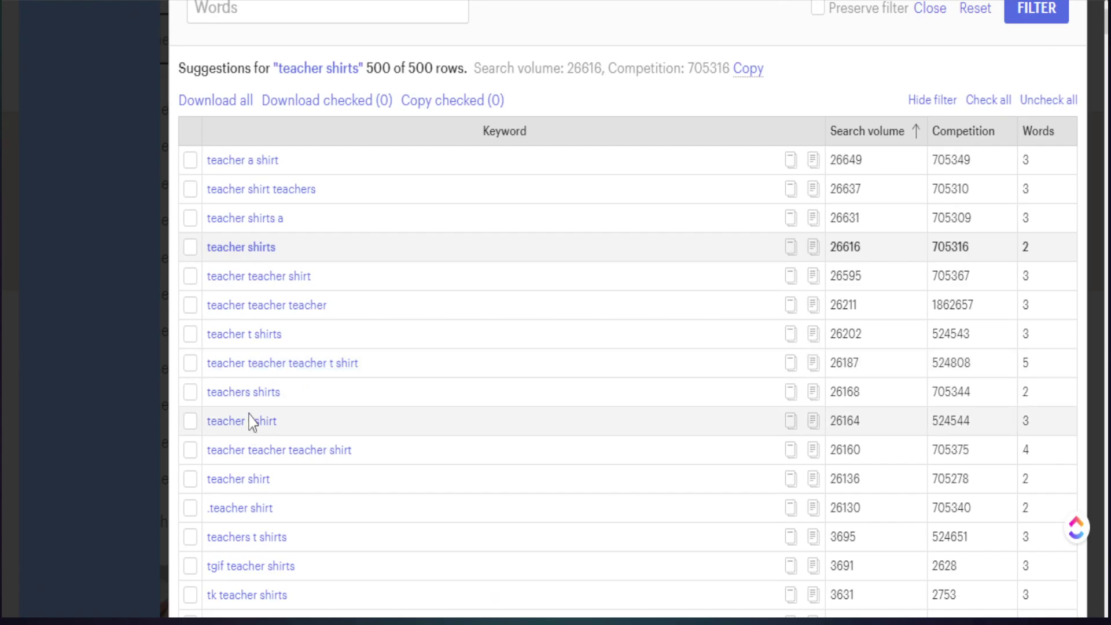
{"action": "scroll", "coordinate": [250, 419], "scroll_direction": "down", "scroll_amount": 4}
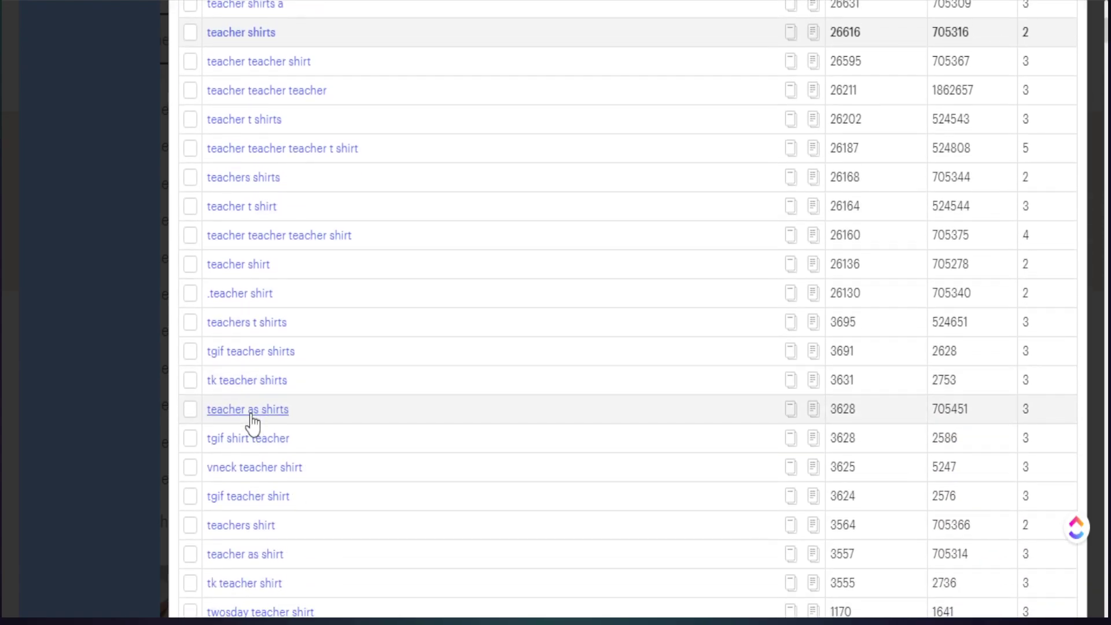
{"action": "scroll", "coordinate": [253, 420], "scroll_direction": "down", "scroll_amount": 4}
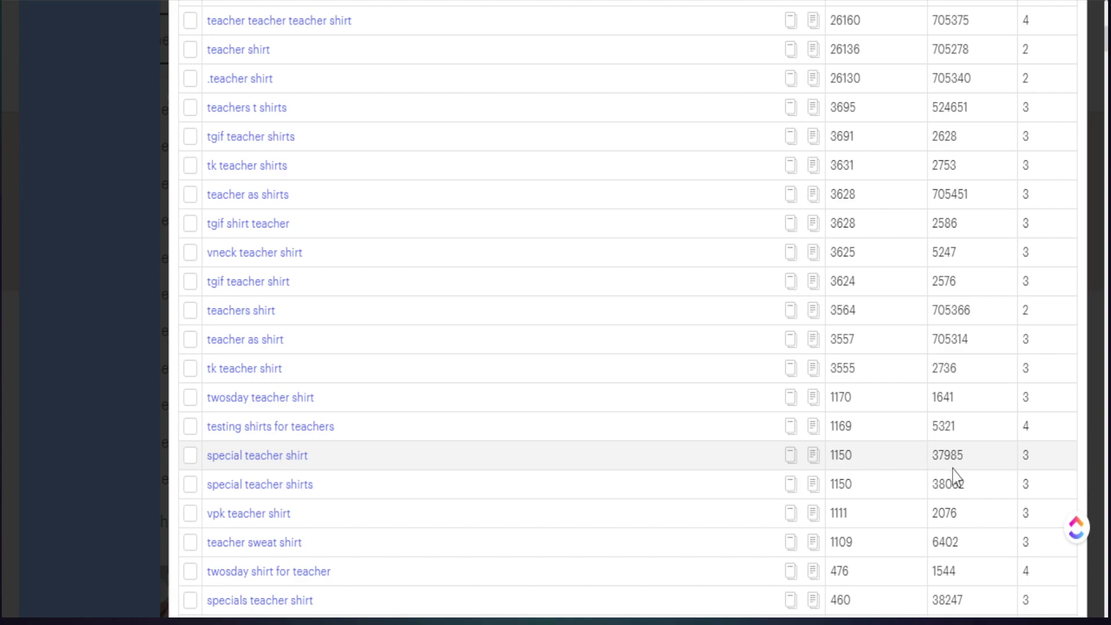
{"action": "scroll", "coordinate": [953, 471], "scroll_direction": "up", "scroll_amount": 7}
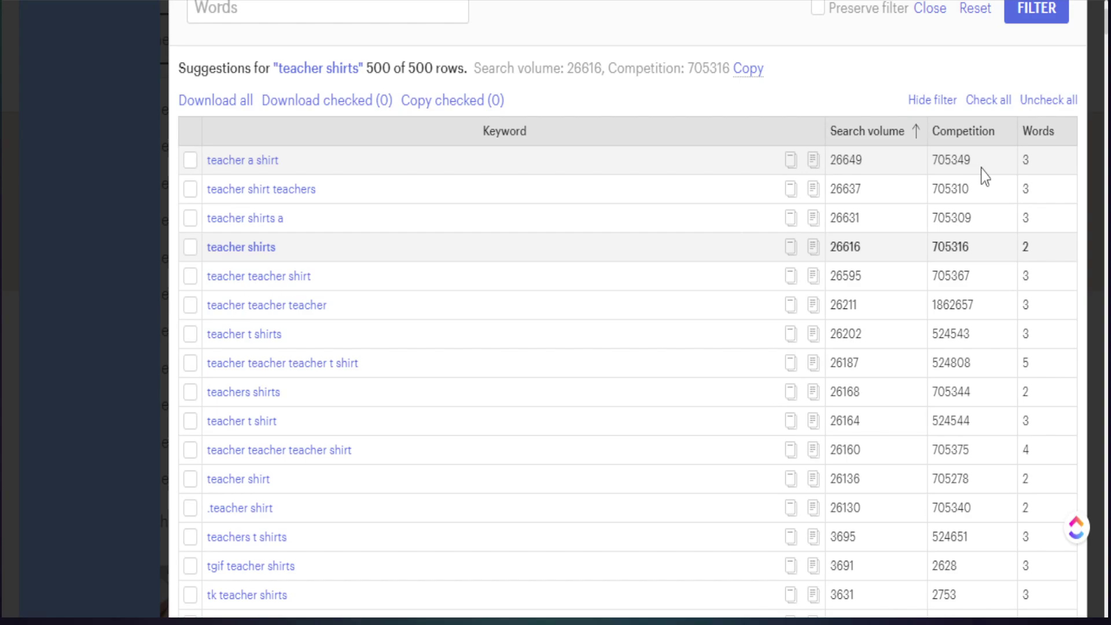
{"action": "scroll", "coordinate": [984, 243], "scroll_direction": "down", "scroll_amount": 4}
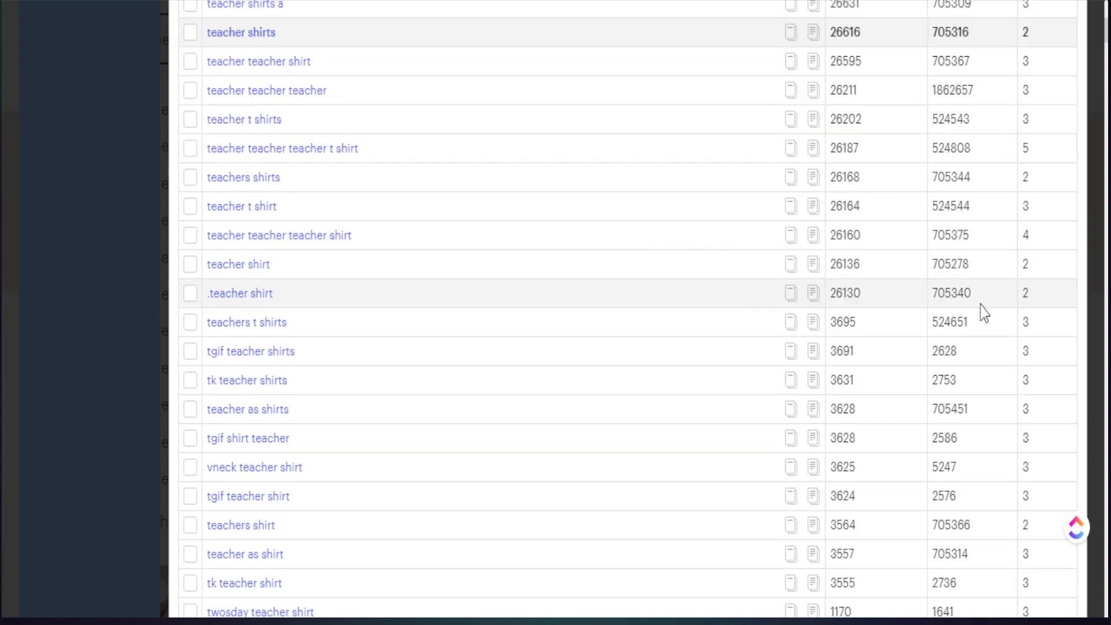
{"action": "scroll", "coordinate": [989, 446], "scroll_direction": "down", "scroll_amount": 6}
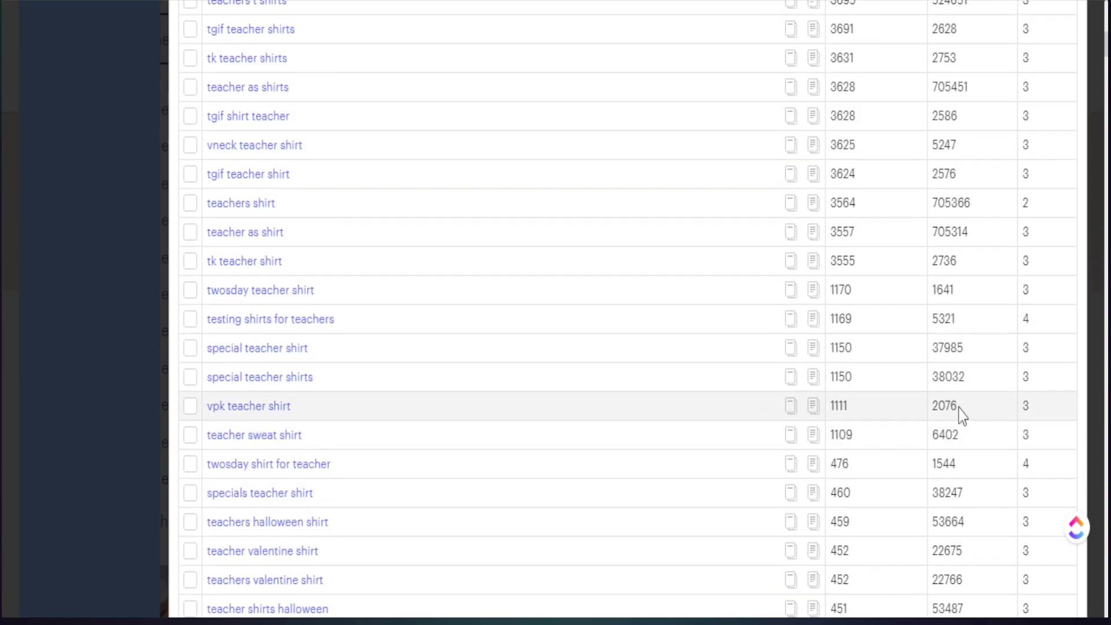
{"action": "scroll", "coordinate": [965, 405], "scroll_direction": "up", "scroll_amount": 10}
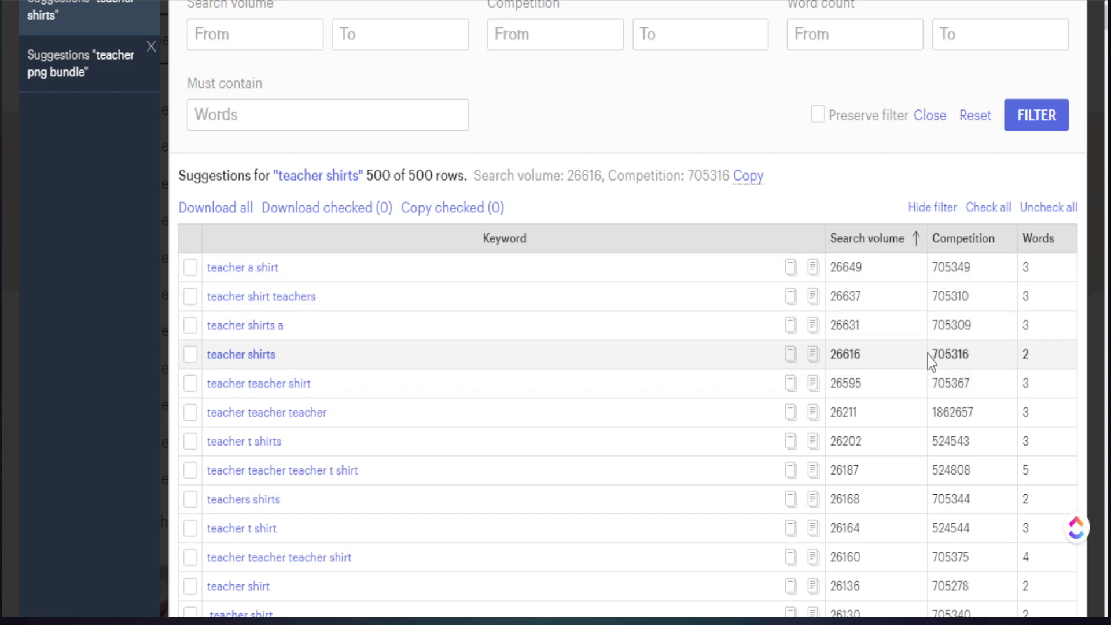
{"action": "scroll", "coordinate": [929, 377], "scroll_direction": "down", "scroll_amount": 4}
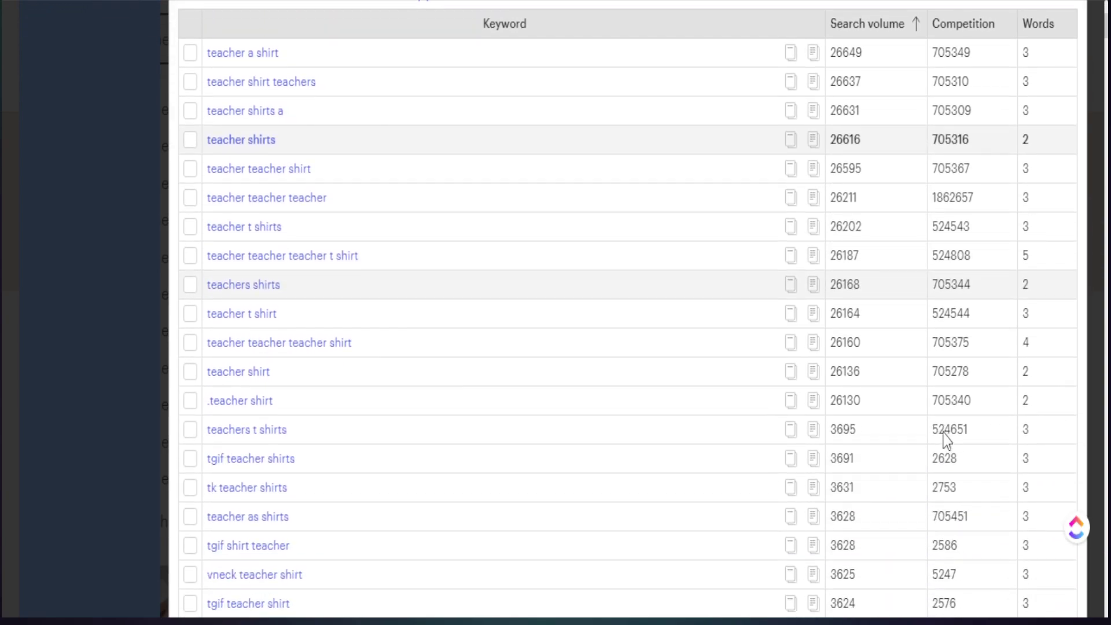
{"action": "scroll", "coordinate": [947, 440], "scroll_direction": "down", "scroll_amount": 6}
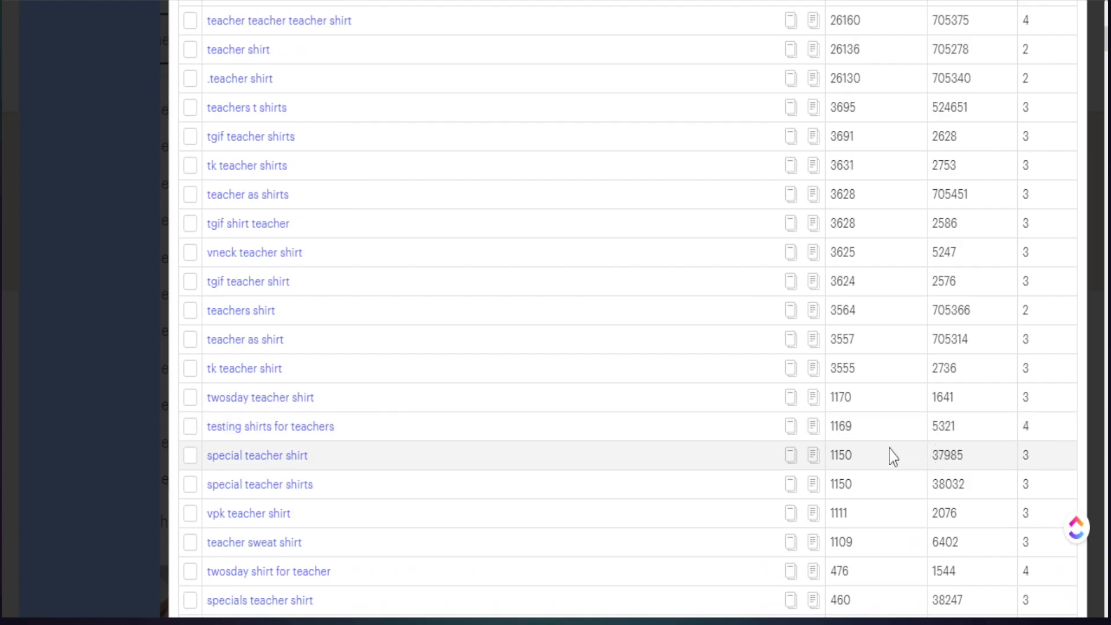
{"action": "scroll", "coordinate": [767, 570], "scroll_direction": "up", "scroll_amount": 10}
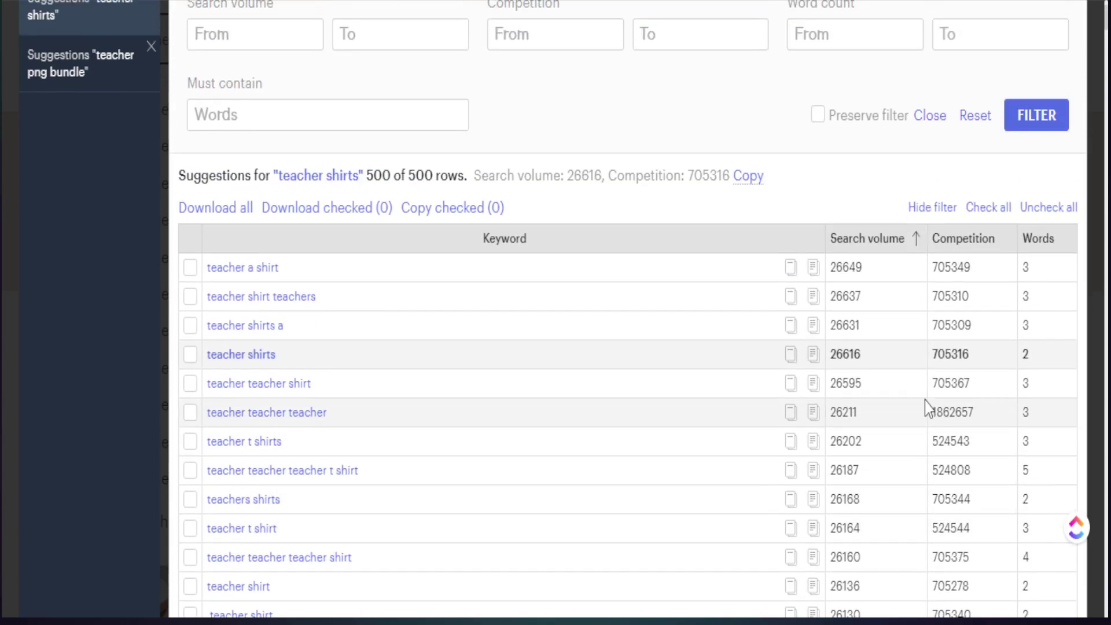
{"action": "left_click", "coordinate": [1008, 242]}
{"action": "scroll", "coordinate": [836, 501], "scroll_direction": "down", "scroll_amount": 20}
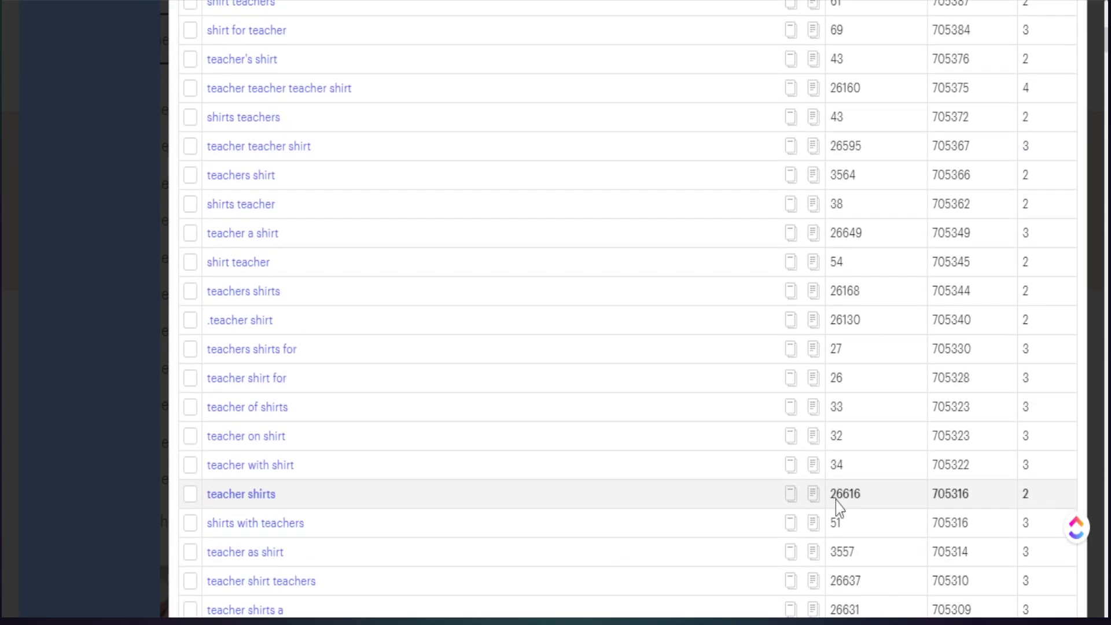
{"action": "scroll", "coordinate": [836, 501], "scroll_direction": "down", "scroll_amount": 10}
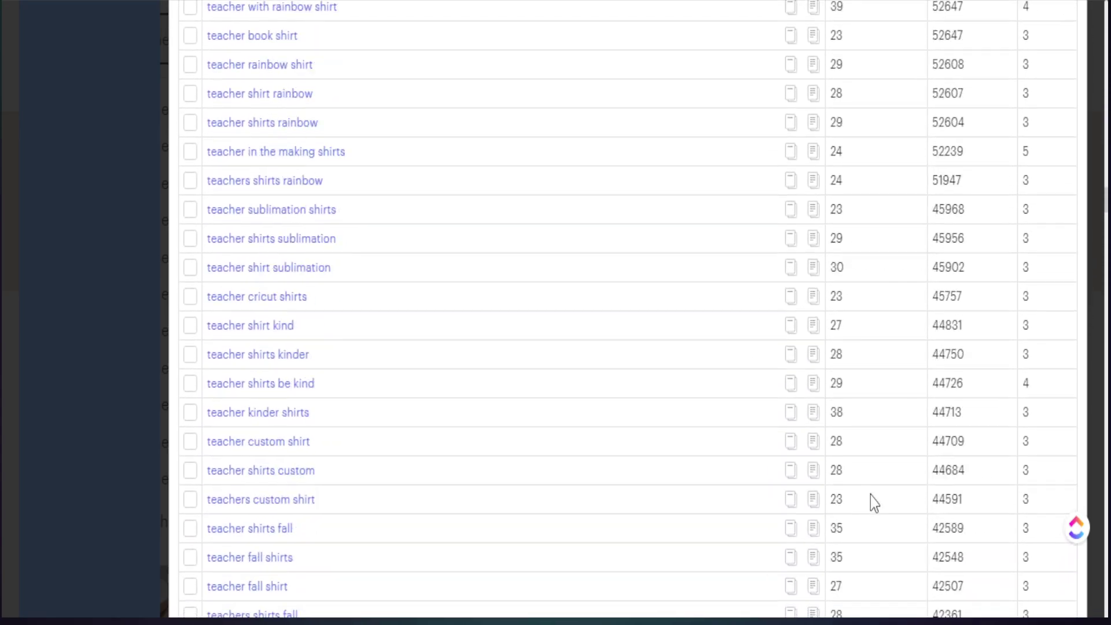
{"action": "scroll", "coordinate": [874, 501], "scroll_direction": "up", "scroll_amount": 15}
{"action": "scroll", "coordinate": [984, 260], "scroll_direction": "up", "scroll_amount": 15}
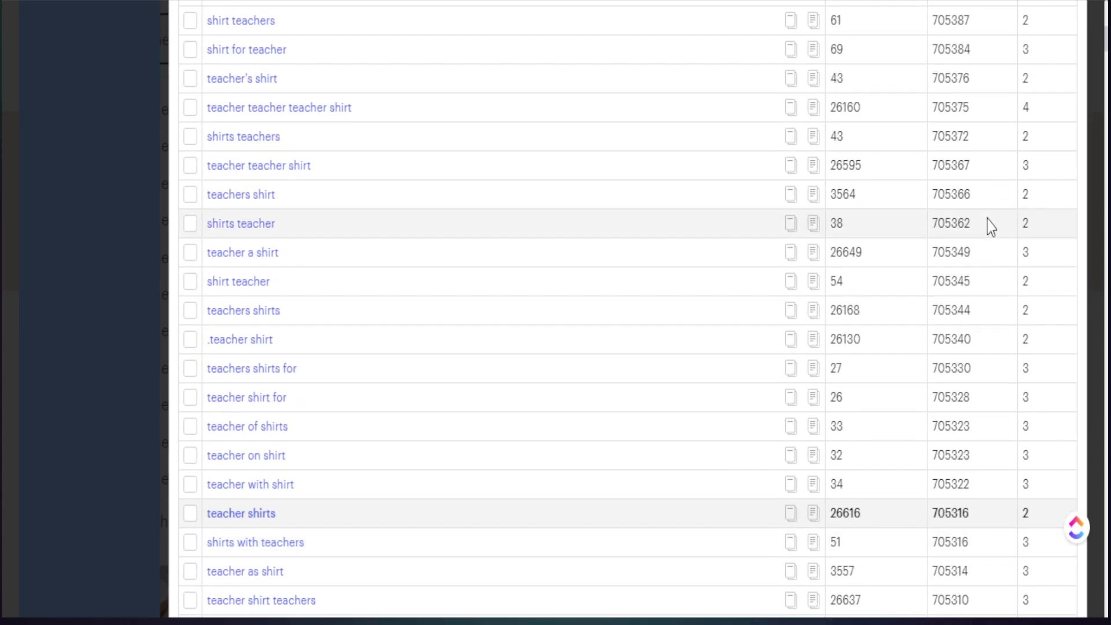
{"action": "left_click", "coordinate": [1006, 347]}
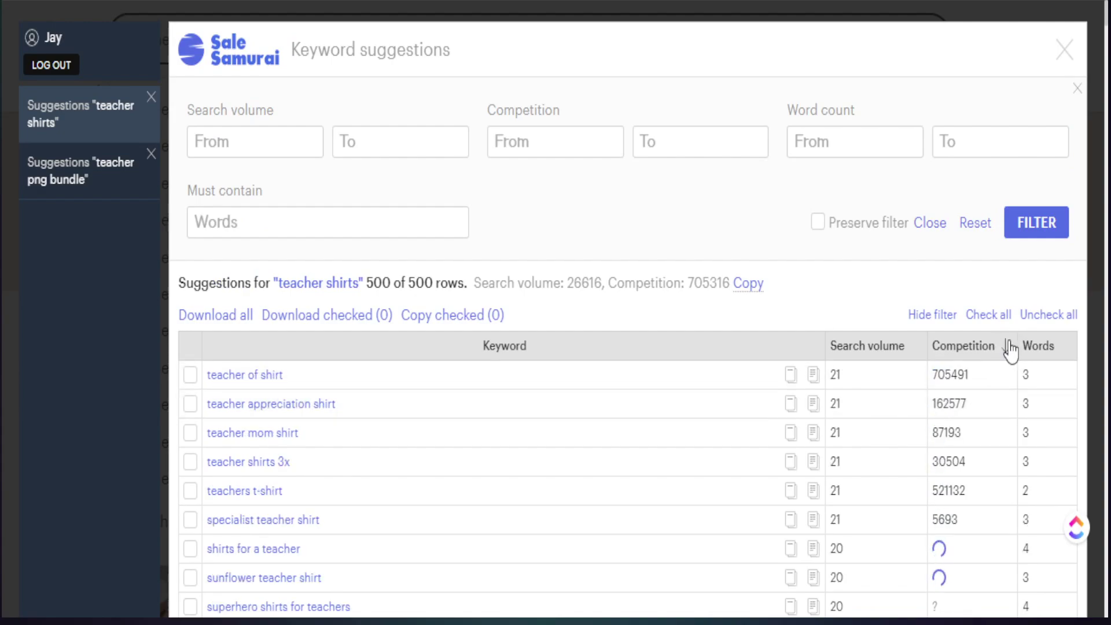
{"action": "left_click", "coordinate": [1006, 347]}
{"action": "left_click", "coordinate": [1004, 349]}
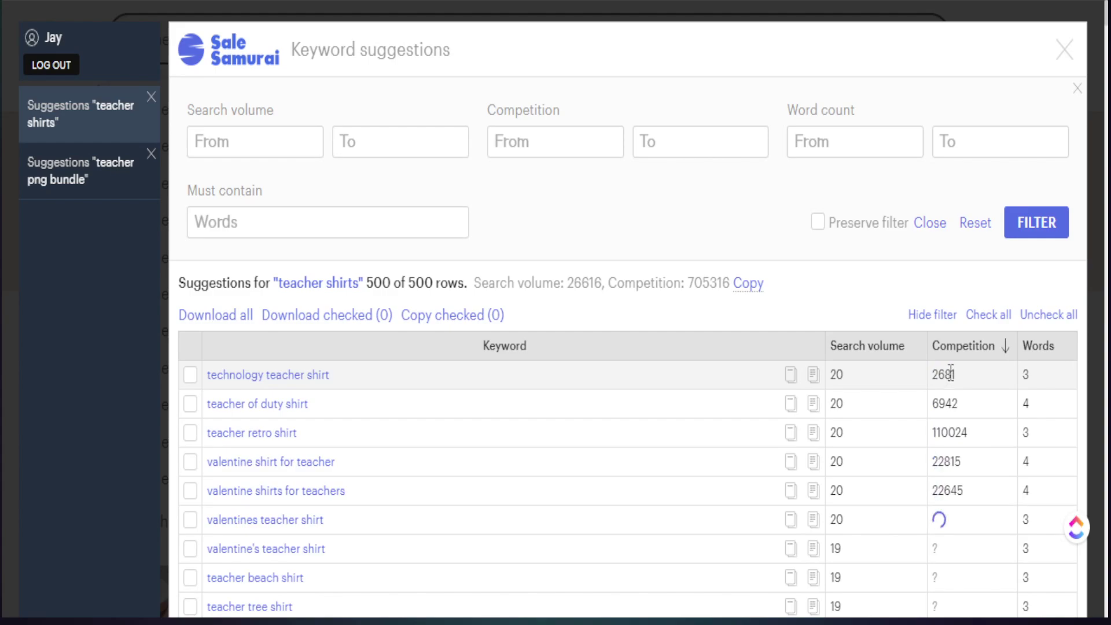
{"action": "left_click", "coordinate": [916, 348]}
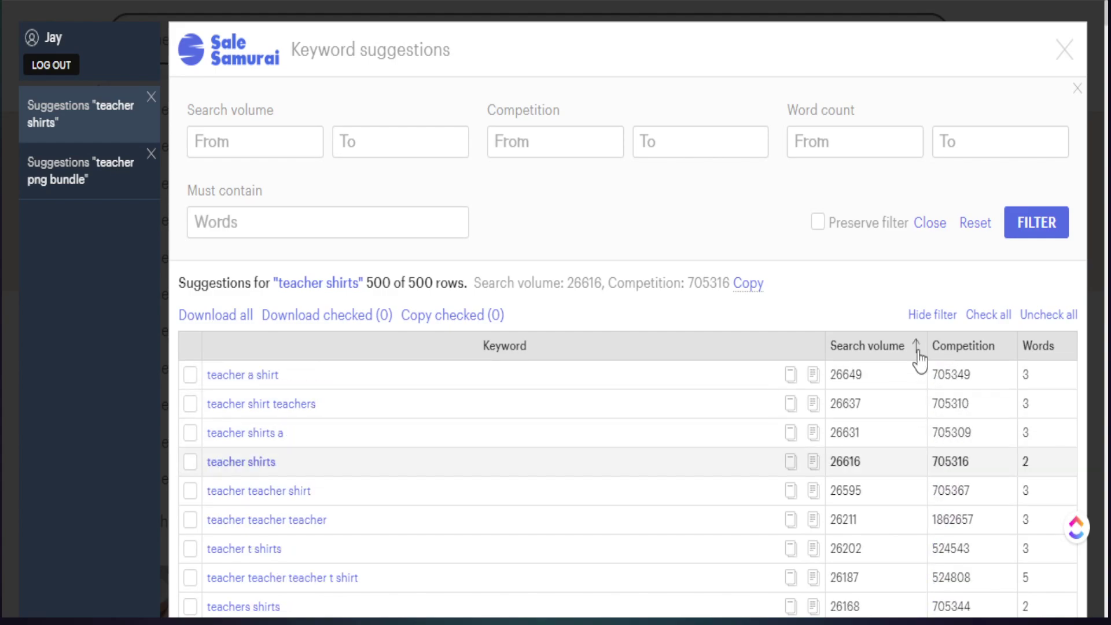
{"action": "left_click", "coordinate": [919, 355]}
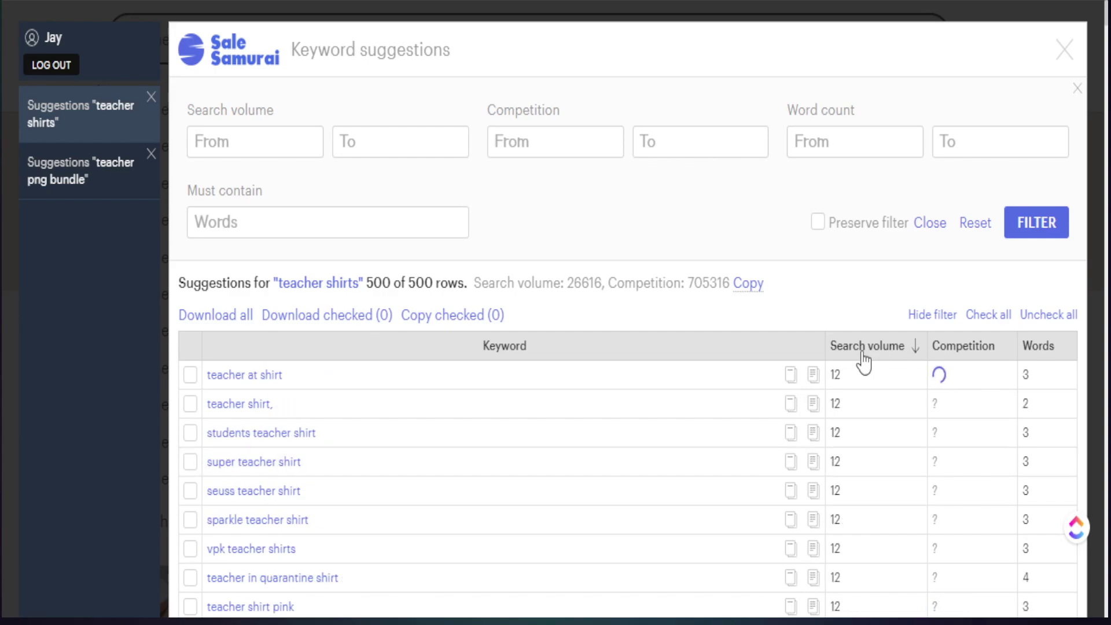
{"action": "left_click", "coordinate": [917, 349]}
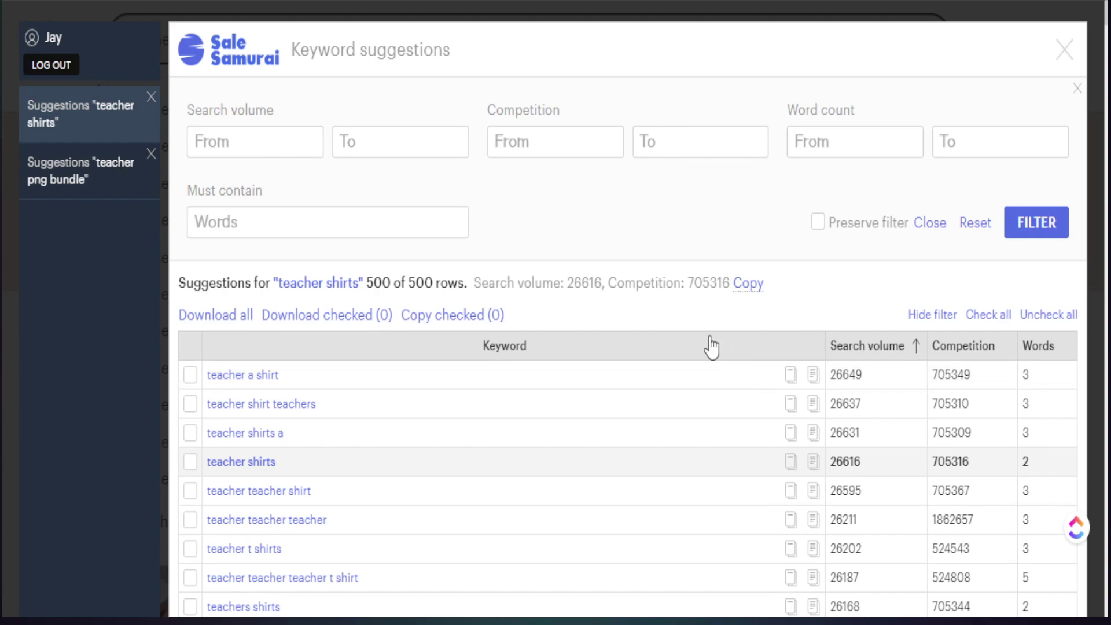
{"action": "scroll", "coordinate": [369, 502], "scroll_direction": "down", "scroll_amount": 1}
{"action": "scroll", "coordinate": [369, 468], "scroll_direction": "down", "scroll_amount": 3}
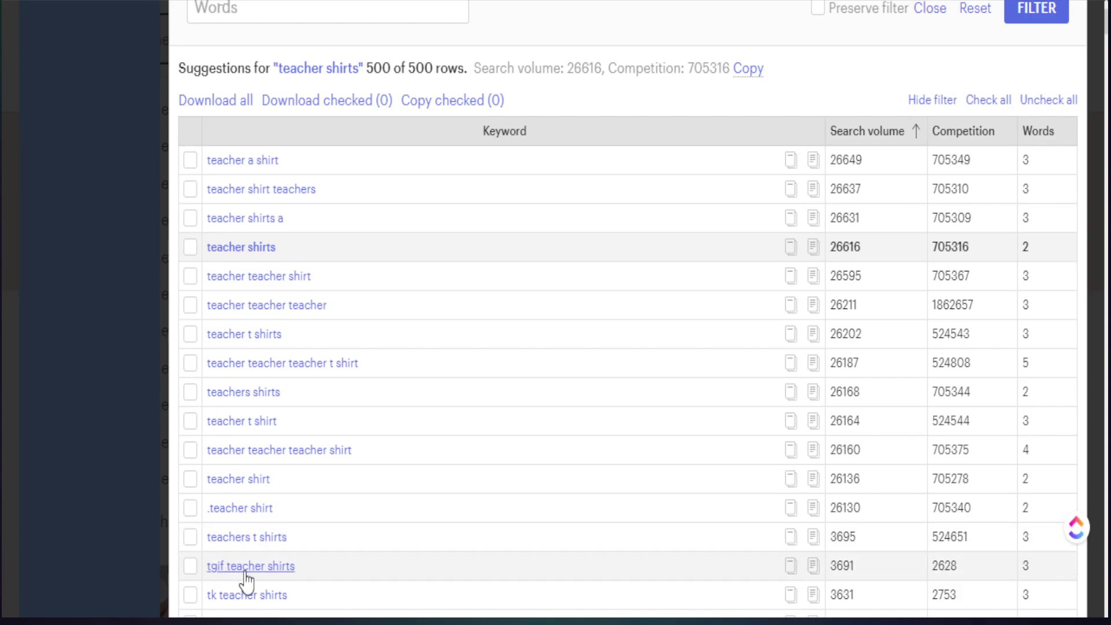
{"action": "scroll", "coordinate": [347, 556], "scroll_direction": "down", "scroll_amount": 4}
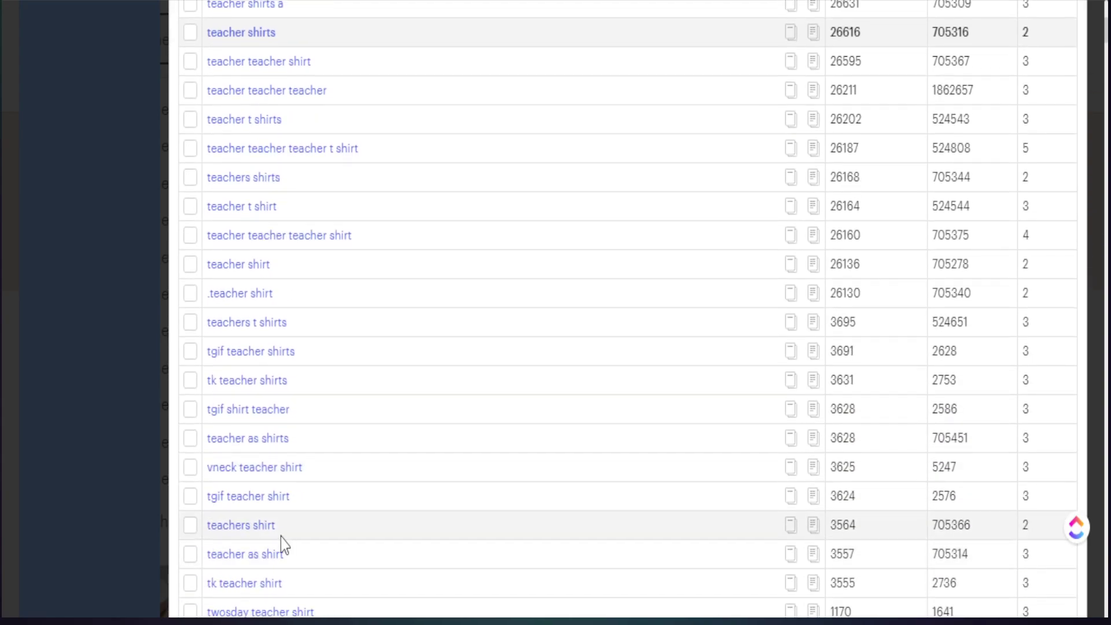
{"action": "scroll", "coordinate": [255, 532], "scroll_direction": "down", "scroll_amount": 4}
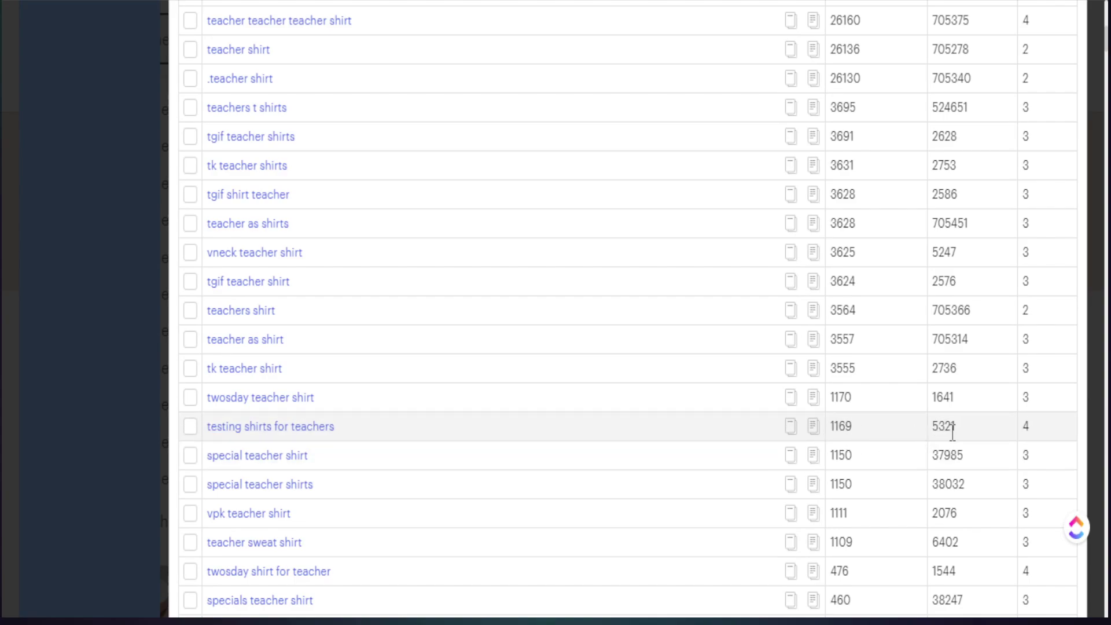
{"action": "scroll", "coordinate": [277, 492], "scroll_direction": "down", "scroll_amount": 15}
{"action": "scroll", "coordinate": [273, 492], "scroll_direction": "down", "scroll_amount": 17}
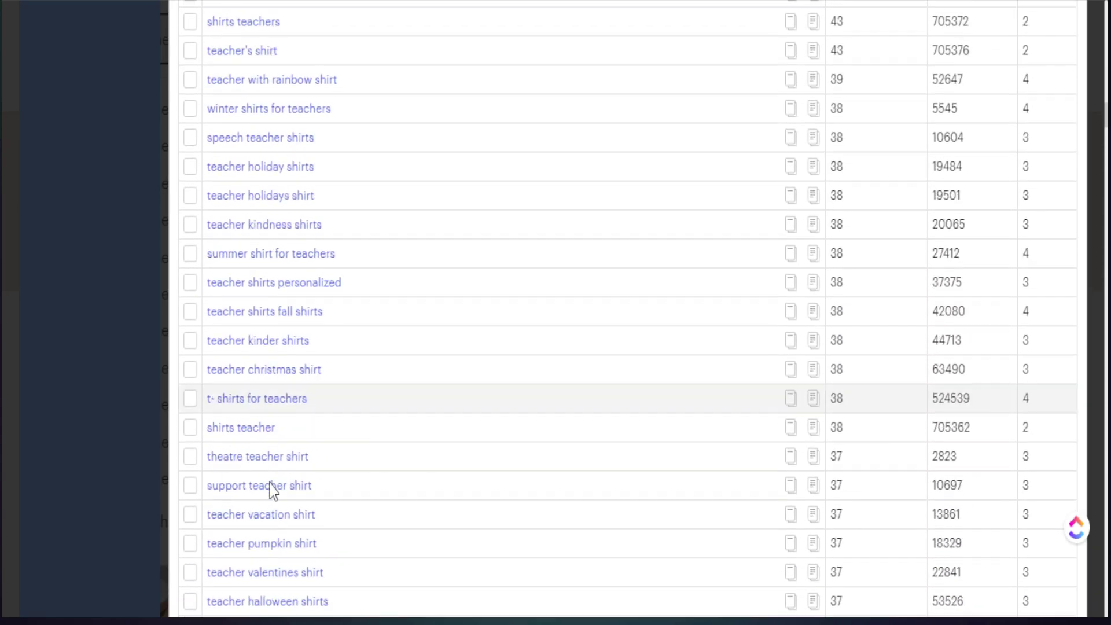
{"action": "scroll", "coordinate": [273, 489], "scroll_direction": "down", "scroll_amount": 3}
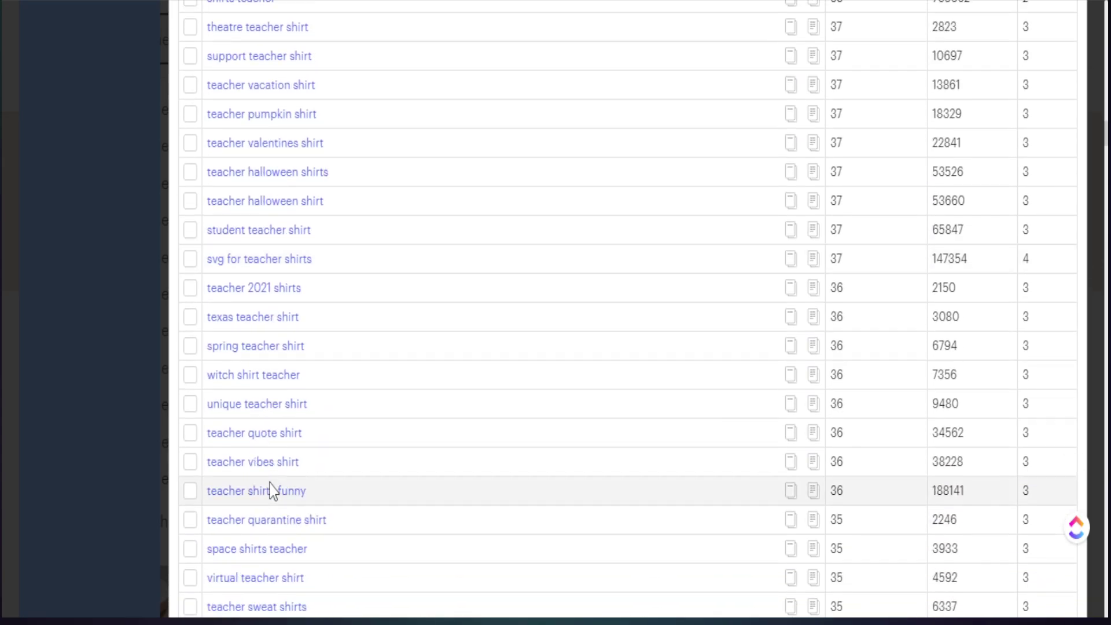
{"action": "scroll", "coordinate": [273, 491], "scroll_direction": "down", "scroll_amount": 12}
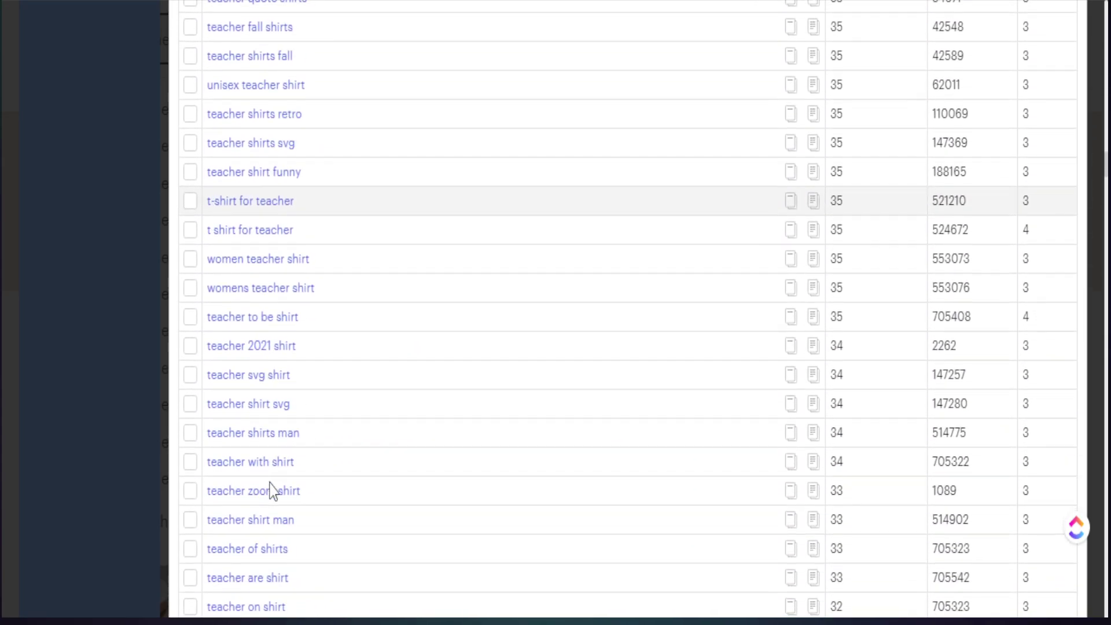
{"action": "scroll", "coordinate": [272, 490], "scroll_direction": "down", "scroll_amount": 5}
{"action": "scroll", "coordinate": [287, 492], "scroll_direction": "up", "scroll_amount": 20}
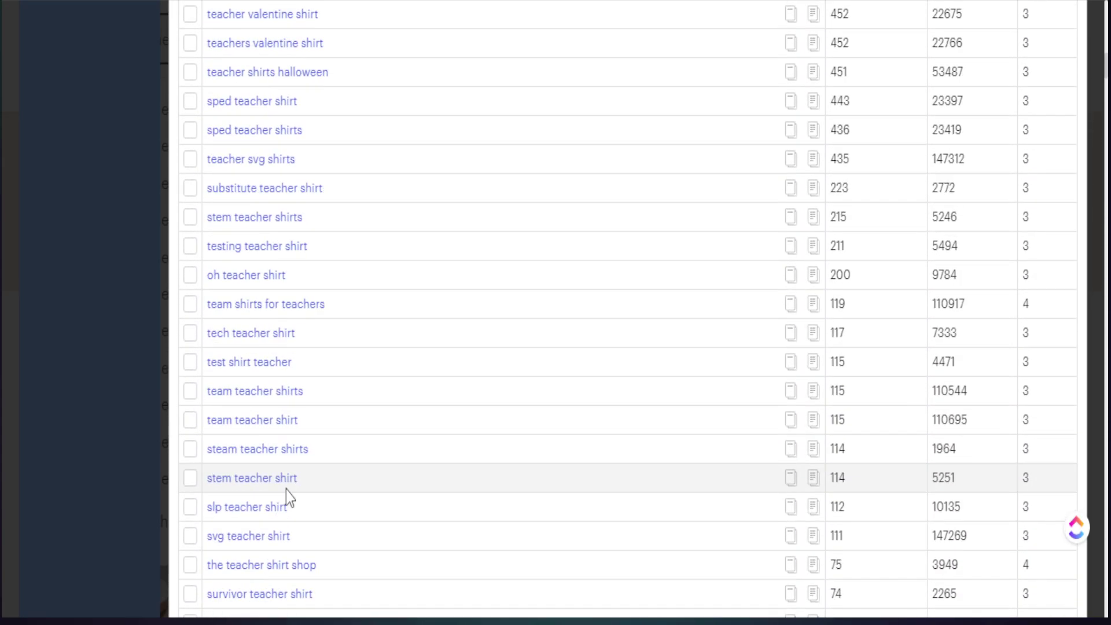
{"action": "scroll", "coordinate": [283, 490], "scroll_direction": "up", "scroll_amount": 20}
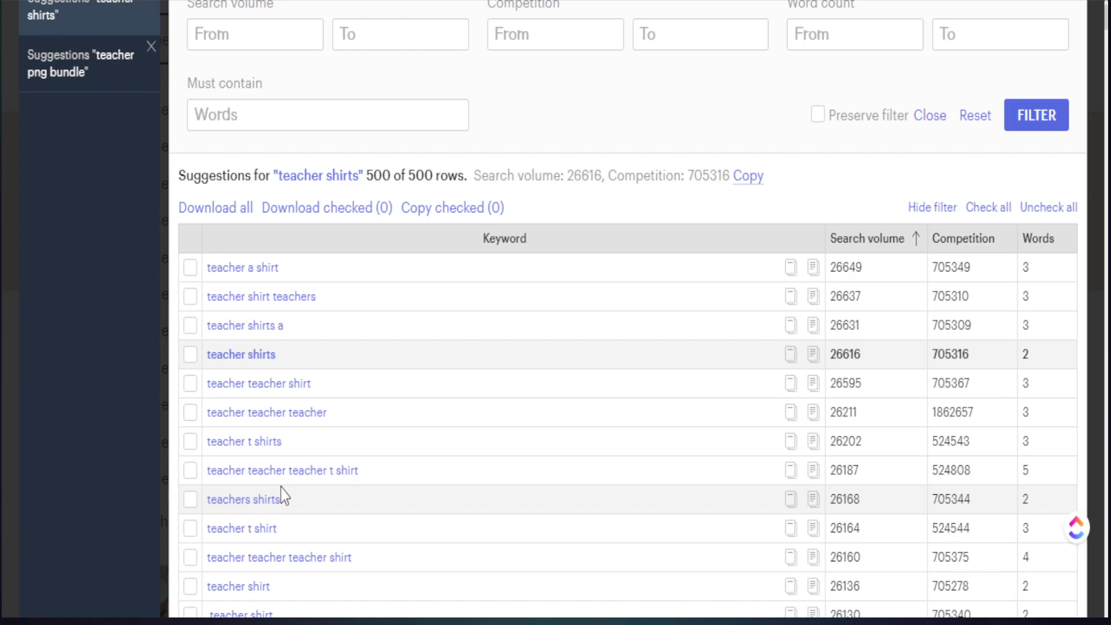
- Go through the Search volume, Competition and Word count From/To filters, then scroll the keyword table
{"action": "scroll", "coordinate": [280, 488], "scroll_direction": "up", "scroll_amount": 2}
{"action": "left_click", "coordinate": [238, 141]}
{"action": "left_click", "coordinate": [386, 148]}
{"action": "left_click", "coordinate": [553, 142]}
{"action": "left_click", "coordinate": [682, 143]}
{"action": "left_click", "coordinate": [851, 142]}
{"action": "left_click", "coordinate": [950, 144]}
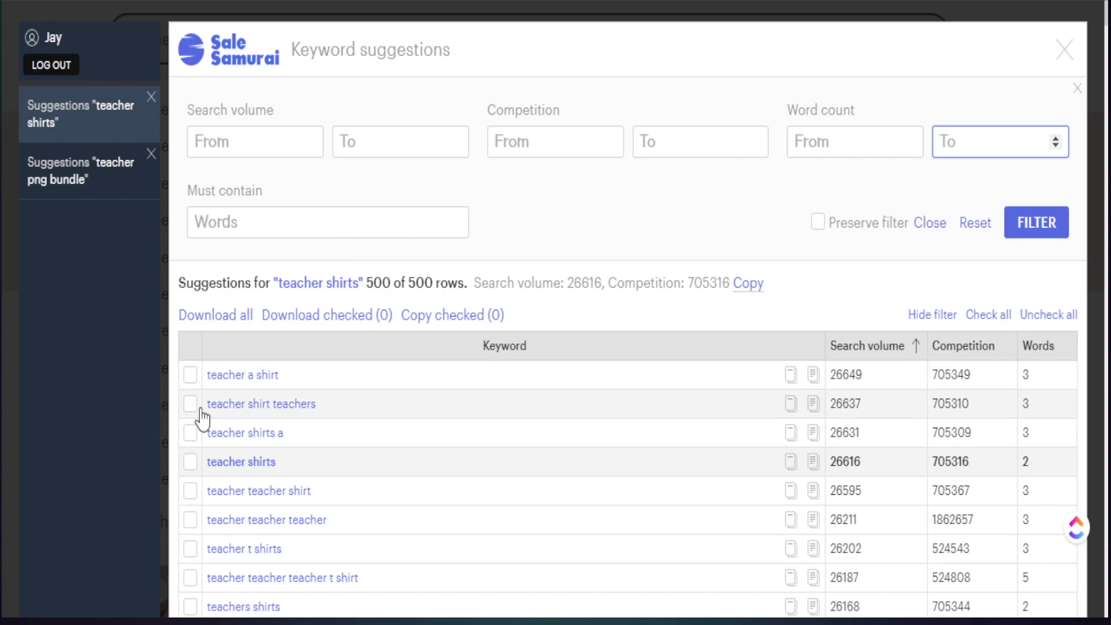
{"action": "scroll", "coordinate": [267, 426], "scroll_direction": "down", "scroll_amount": 3}
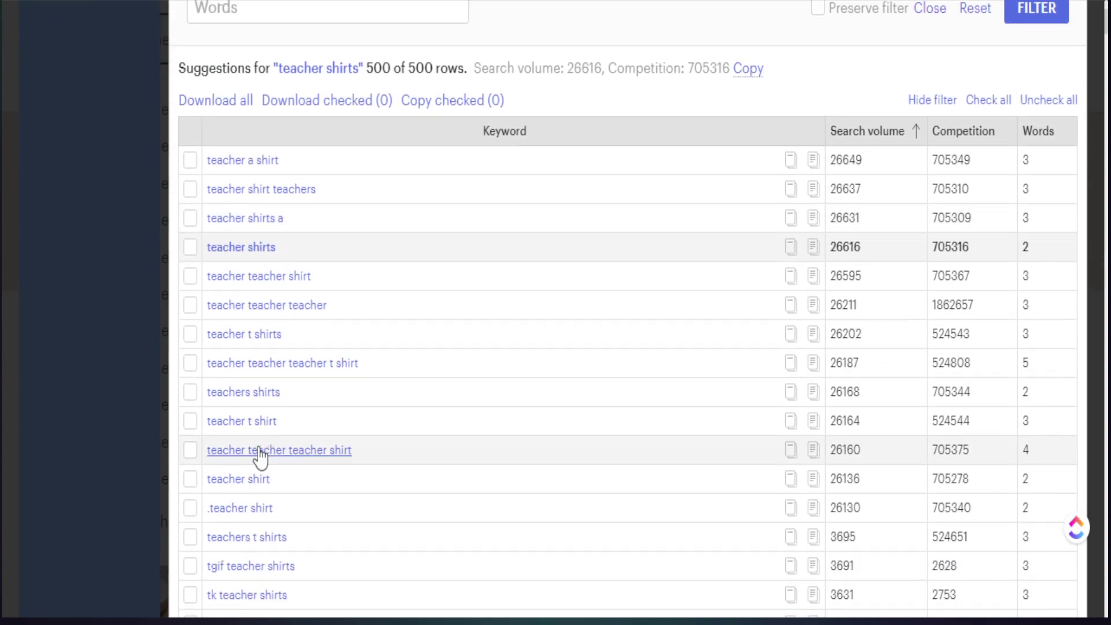
{"action": "scroll", "coordinate": [284, 482], "scroll_direction": "down", "scroll_amount": 3}
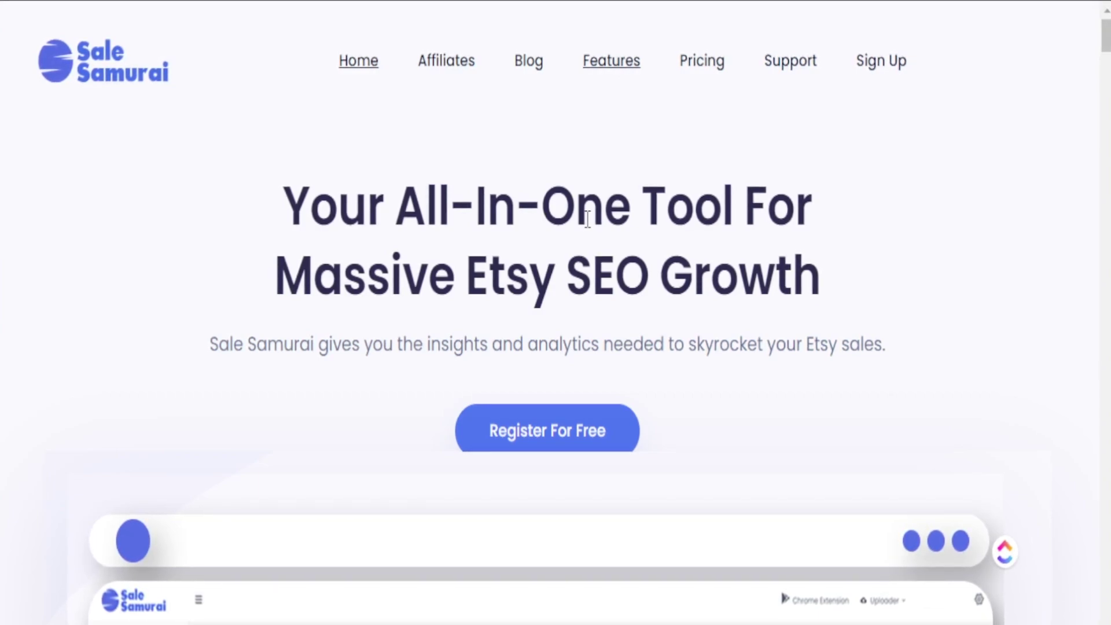
{"action": "scroll", "coordinate": [179, 342], "scroll_direction": "down", "scroll_amount": 4}
{"action": "scroll", "coordinate": [116, 315], "scroll_direction": "down", "scroll_amount": 4}
{"action": "scroll", "coordinate": [107, 317], "scroll_direction": "down", "scroll_amount": 4}
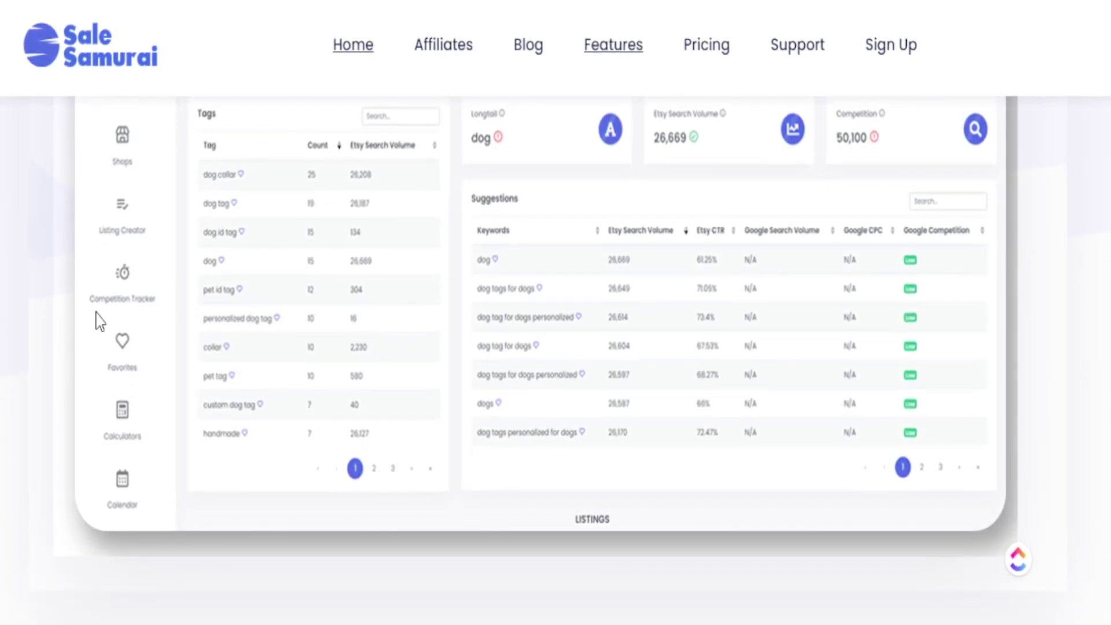
{"action": "scroll", "coordinate": [101, 318], "scroll_direction": "down", "scroll_amount": 4}
{"action": "scroll", "coordinate": [99, 323], "scroll_direction": "down", "scroll_amount": 8}
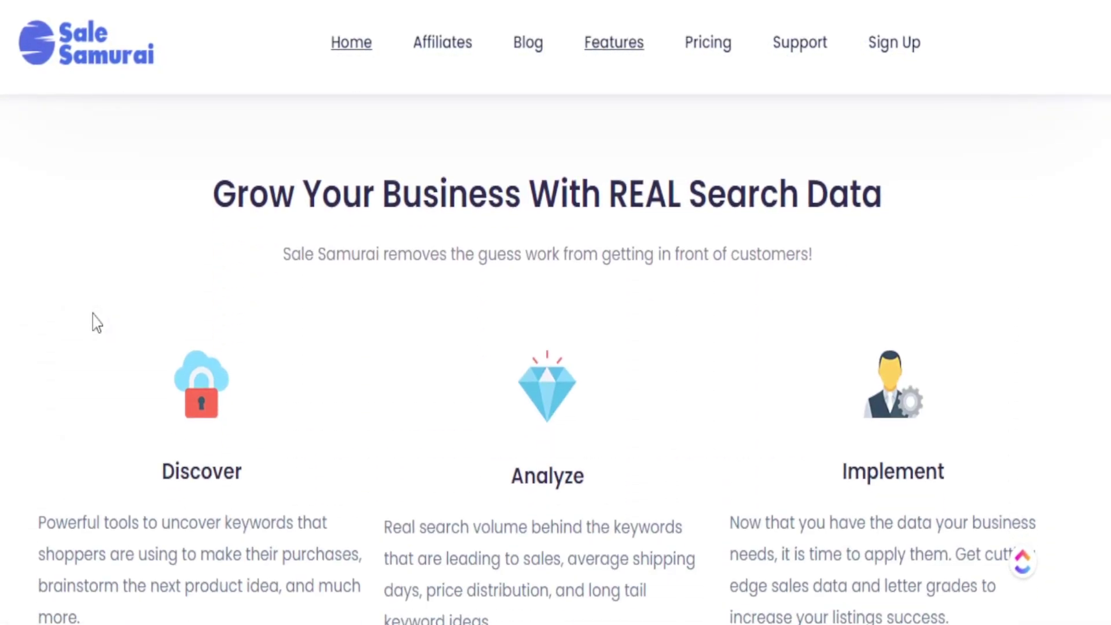